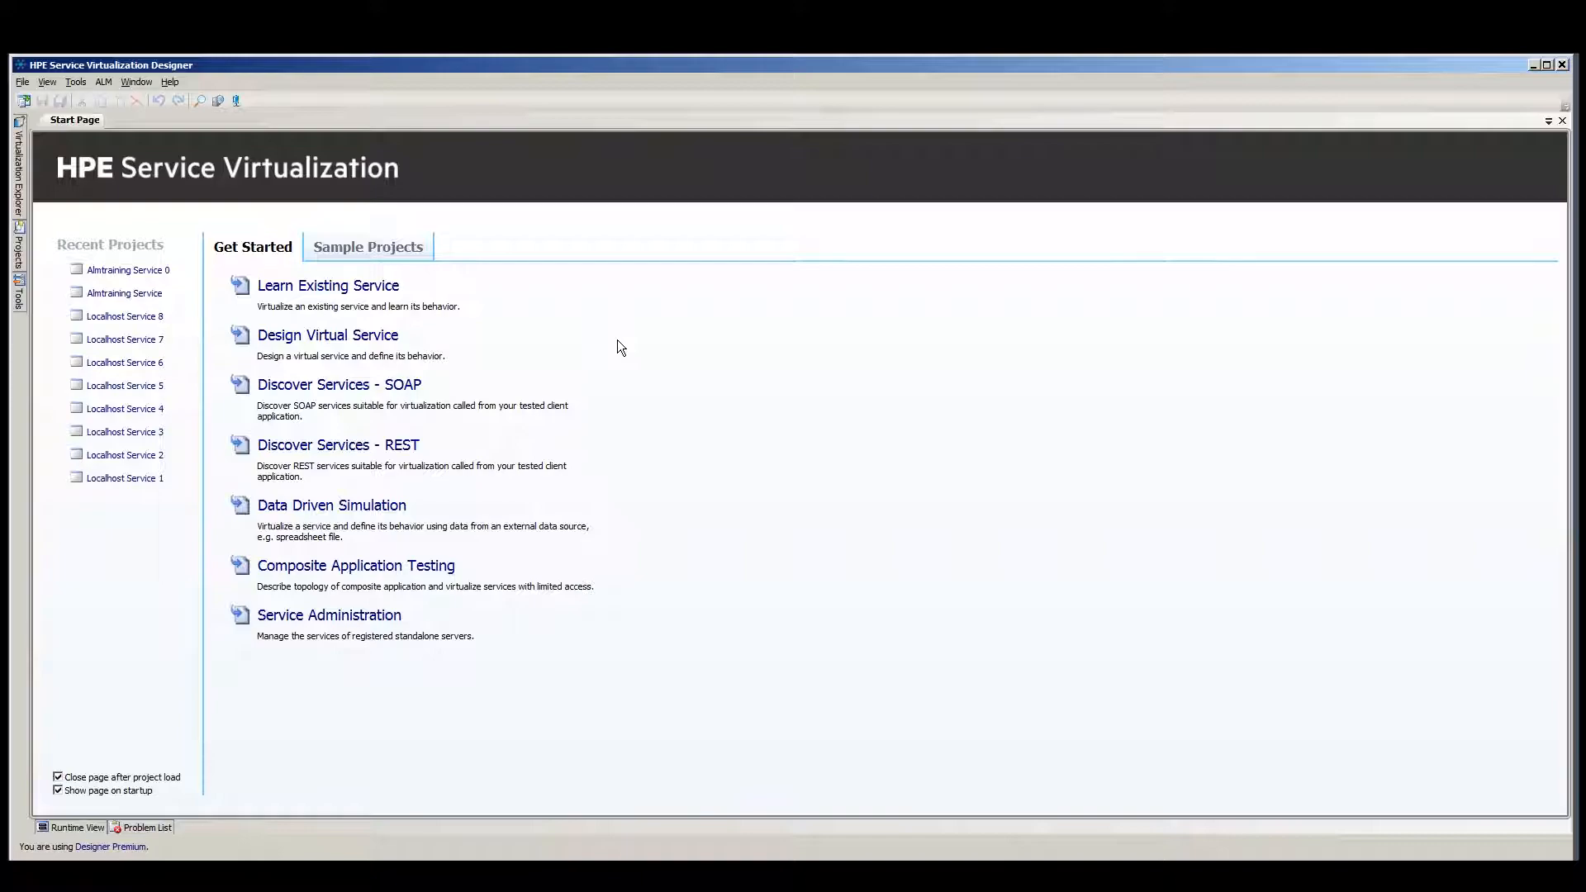
Start learning an existing service, choosing the option without a service description.
click(322, 336)
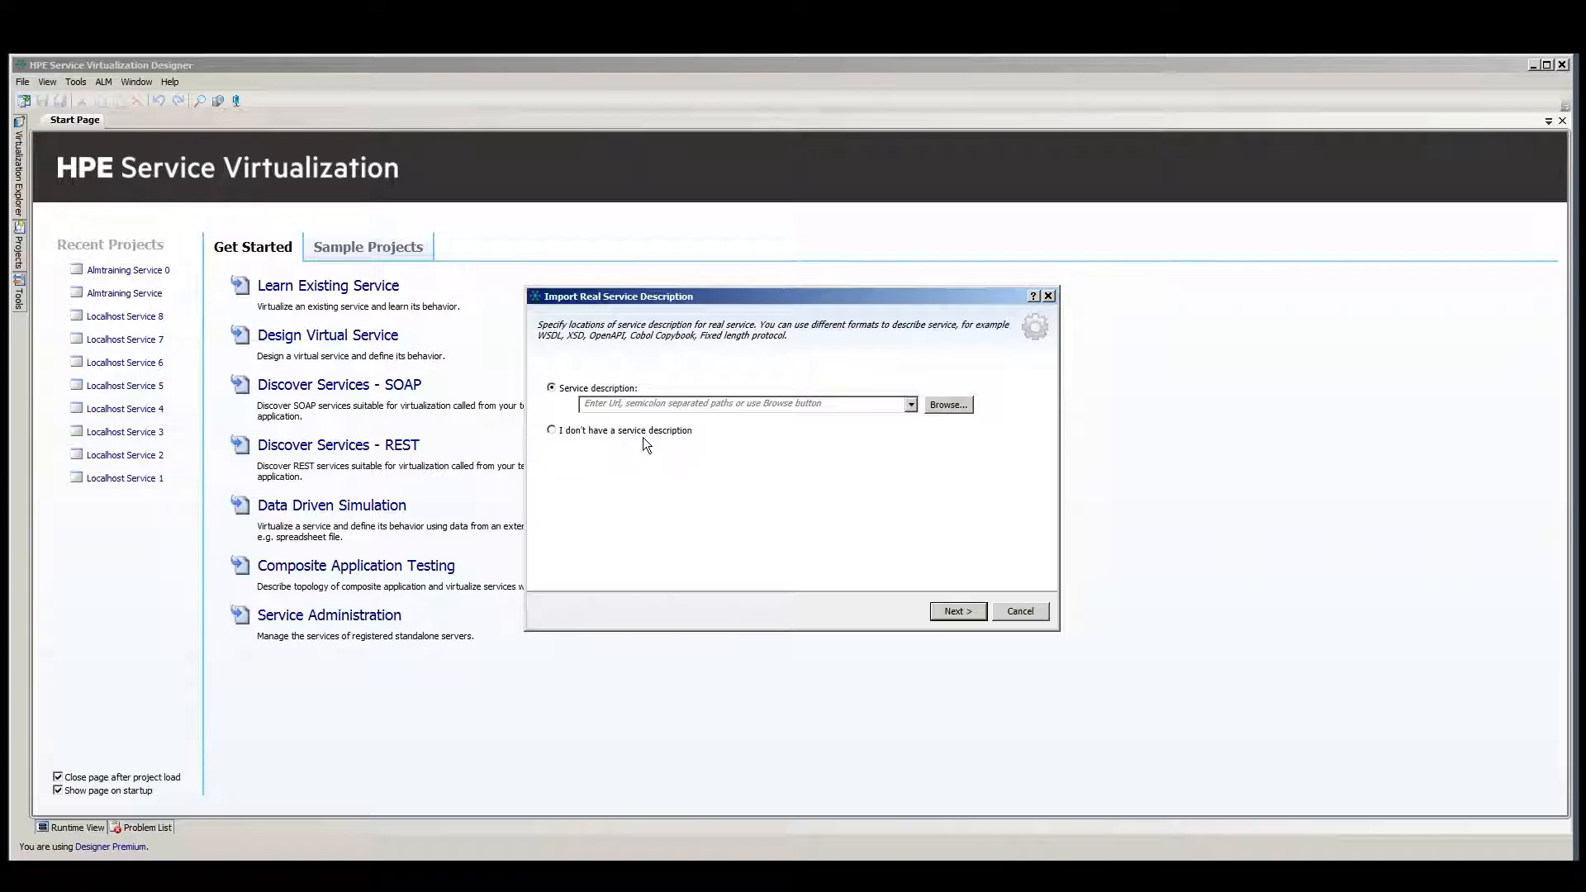
click(552, 431)
click(955, 612)
Choose SOAP over HTTP/HTTPS as the service protocol.
drag(1031, 418, 1033, 480)
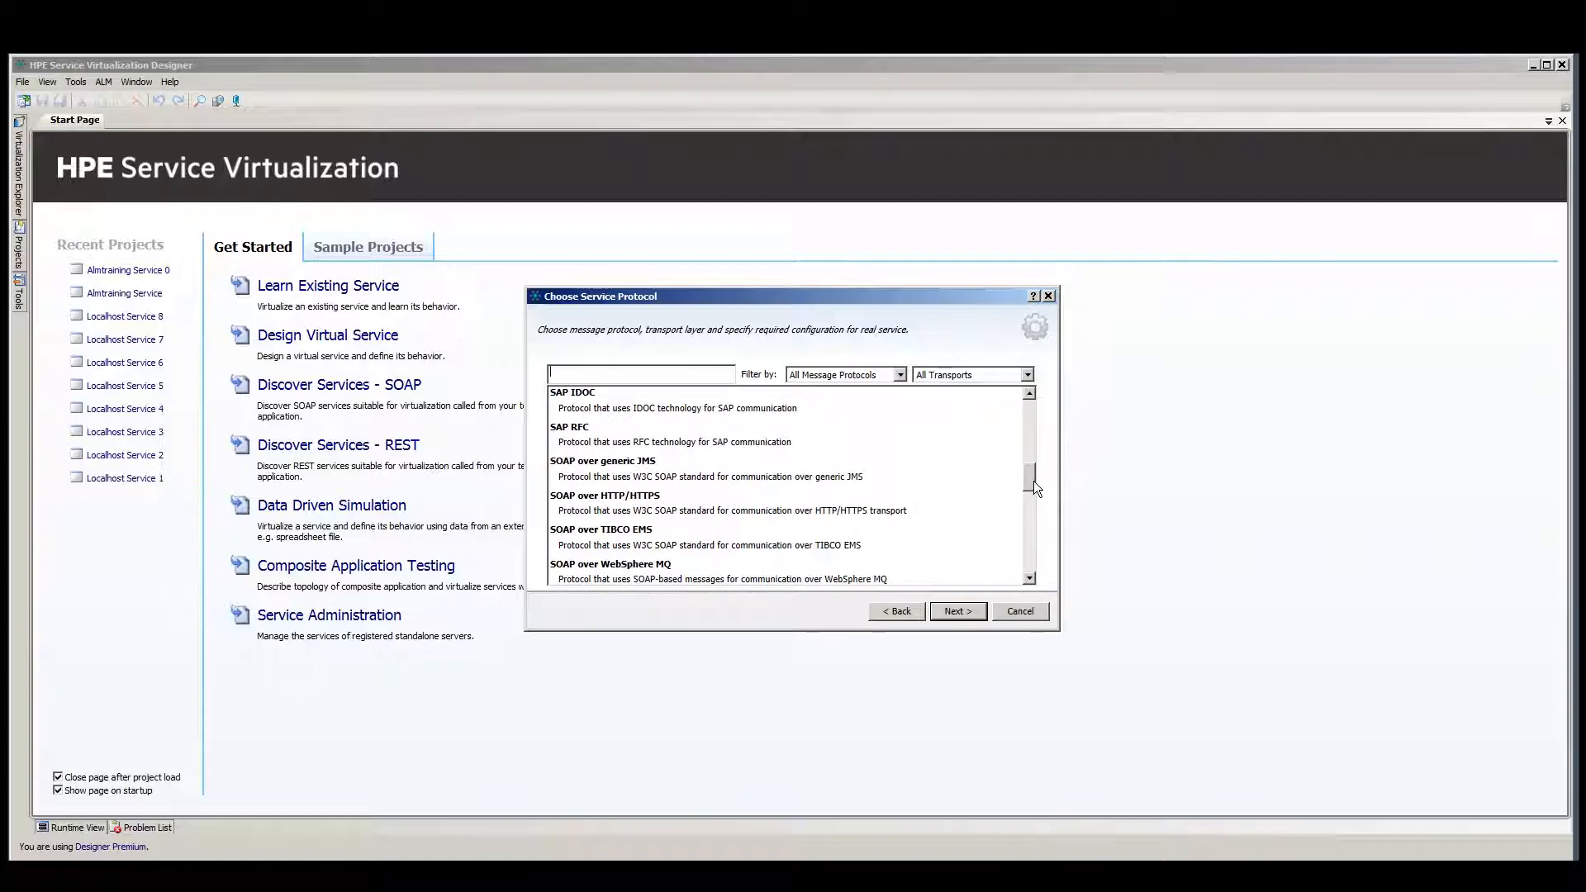
click(632, 511)
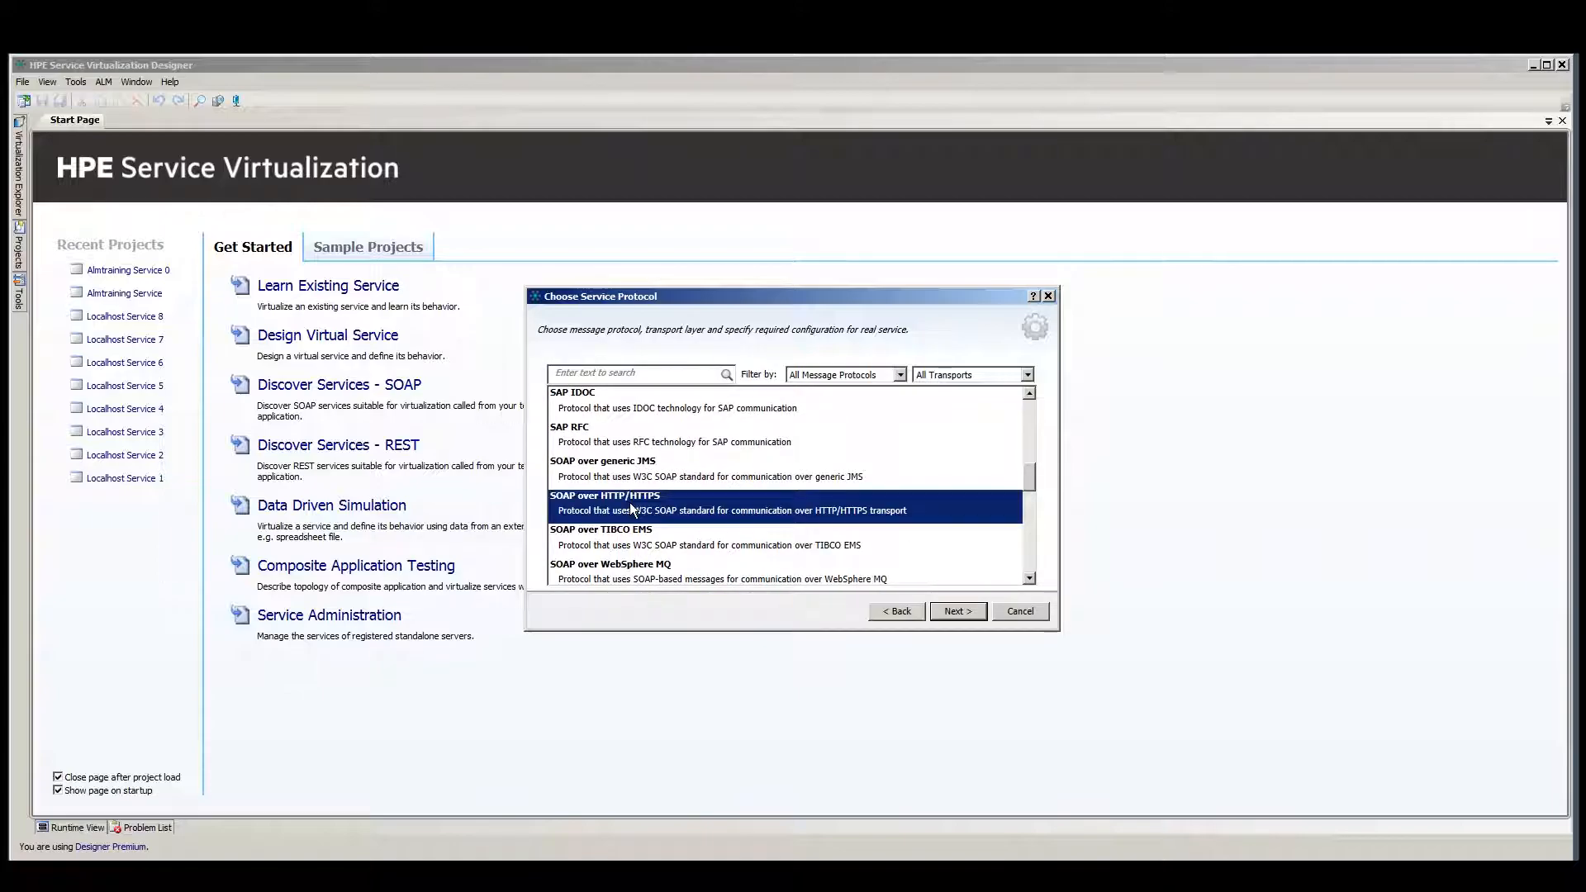
click(955, 611)
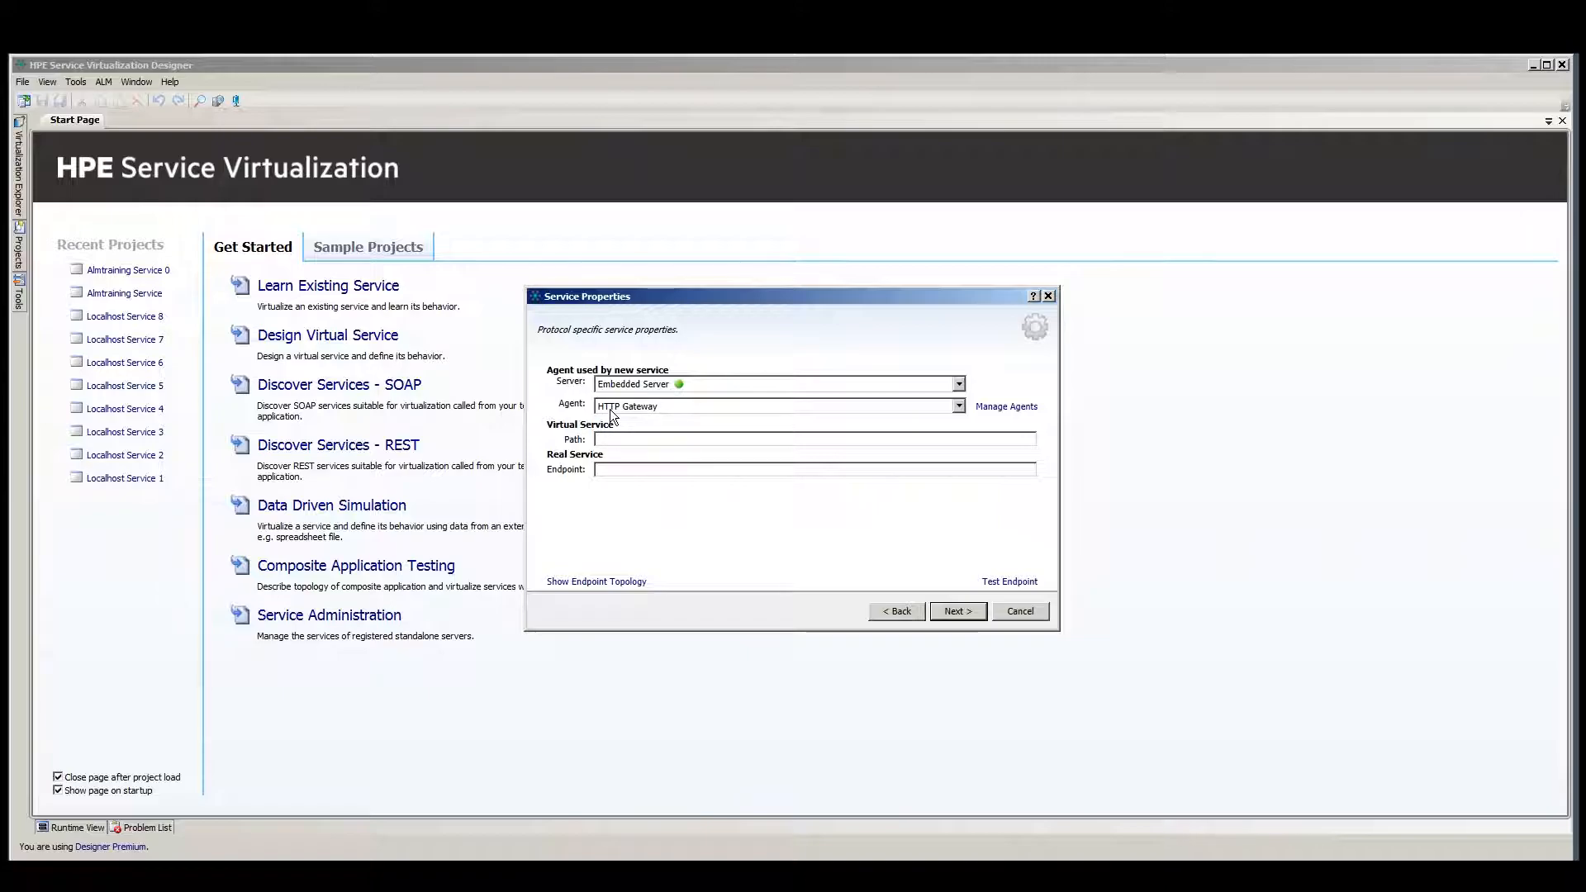
click(673, 439)
text(HP)
text(Flights)
text(_SOAP)
text(http:/)
text(/almtraining)
text(:7200/)
text(HPFlights_)
text(SOAP)
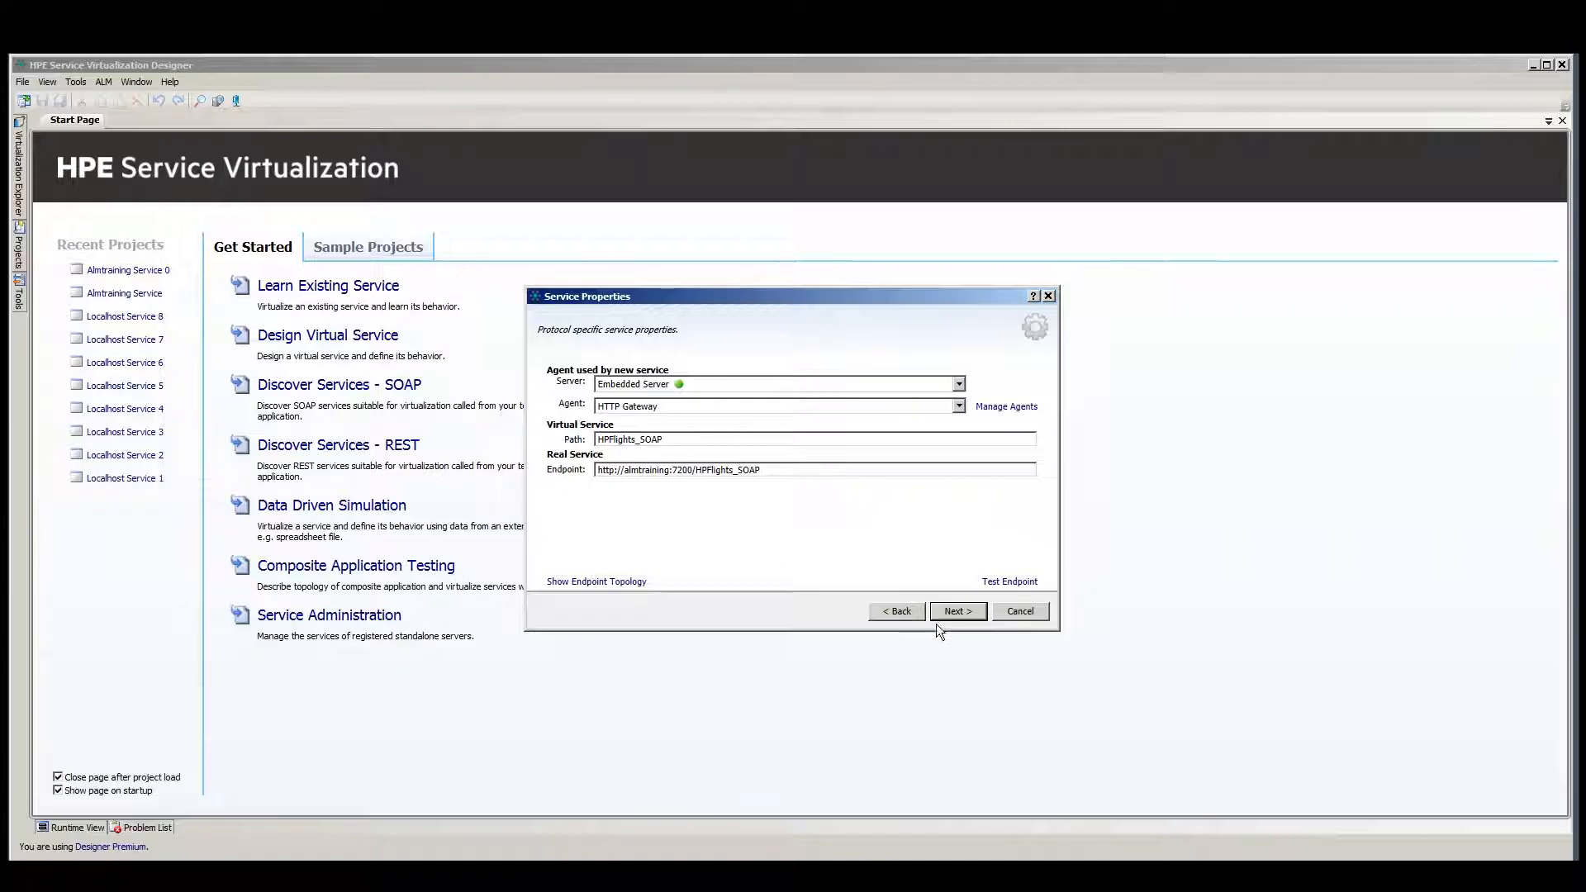
Proceed to the summary, virtualize the service and dismiss the reconfiguration instructions.
click(955, 616)
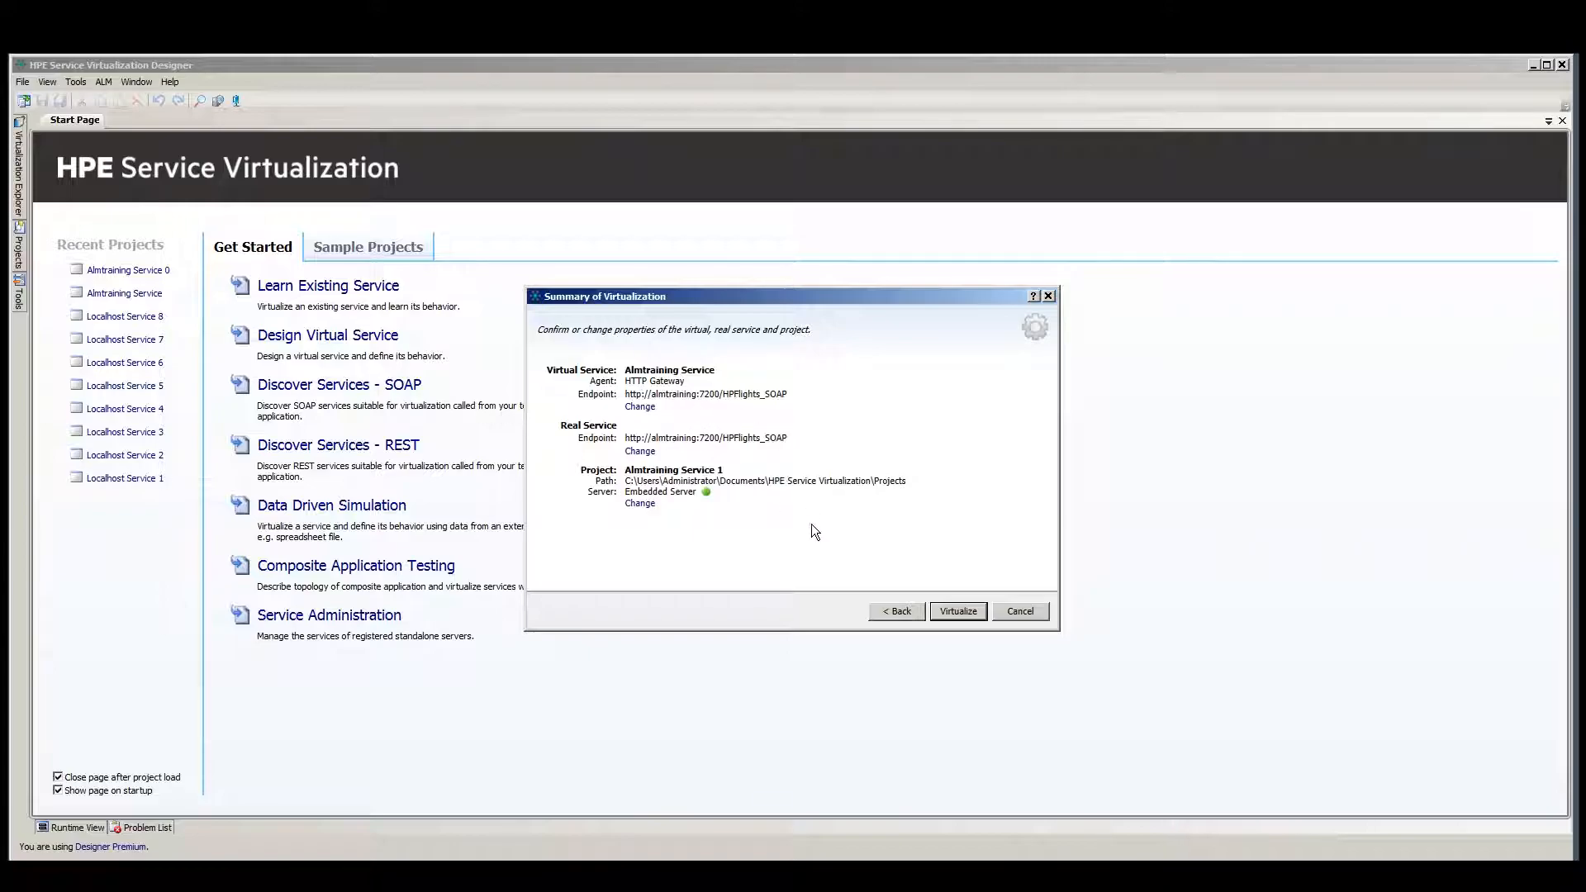
click(950, 610)
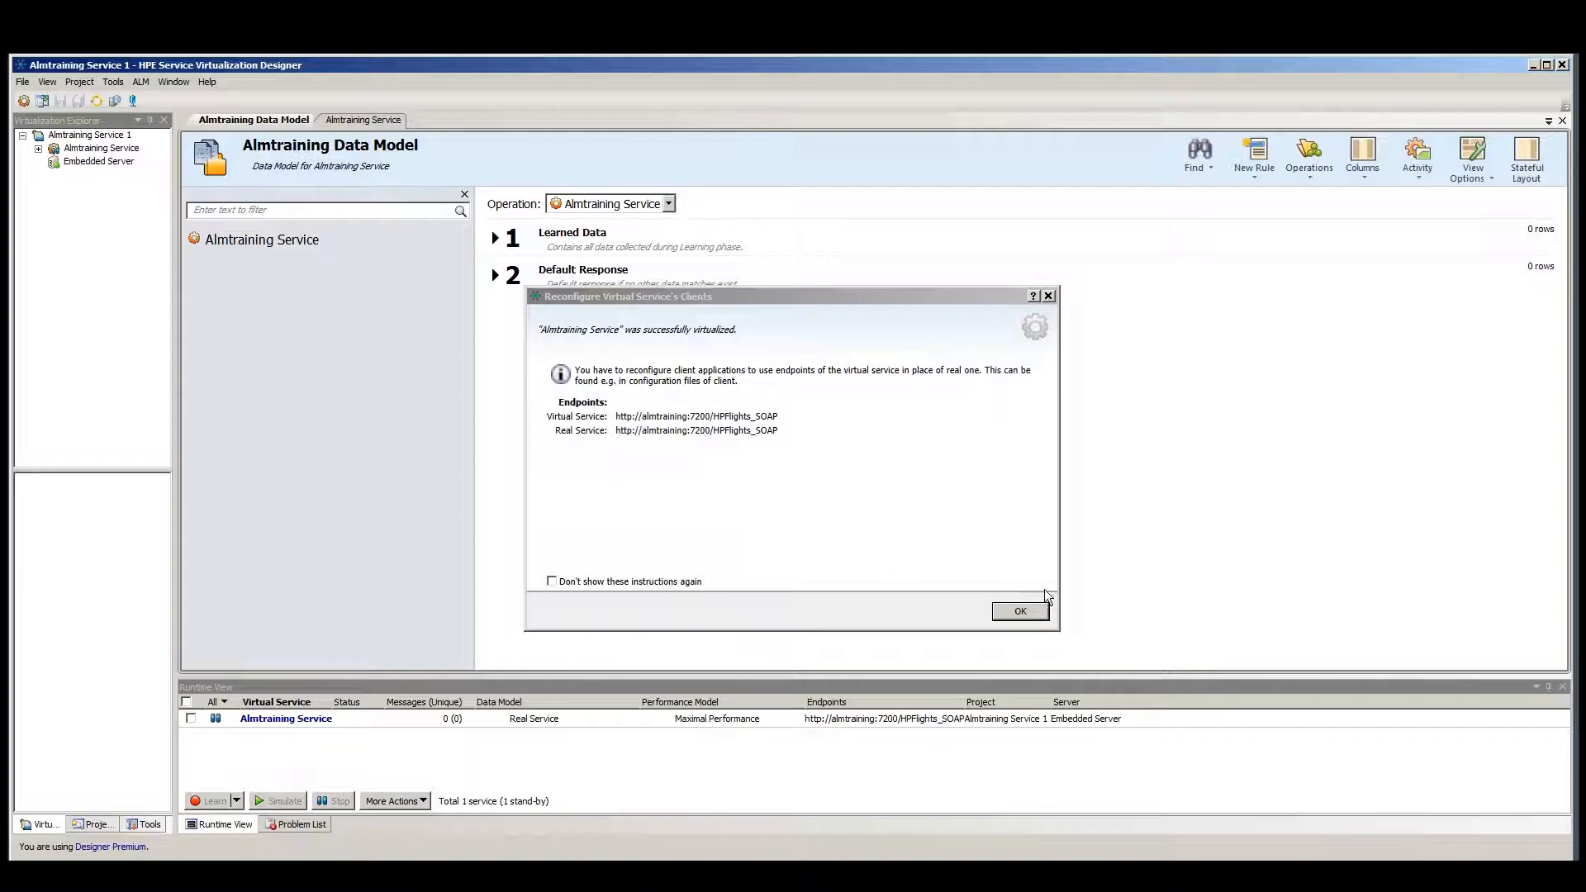
click(1016, 612)
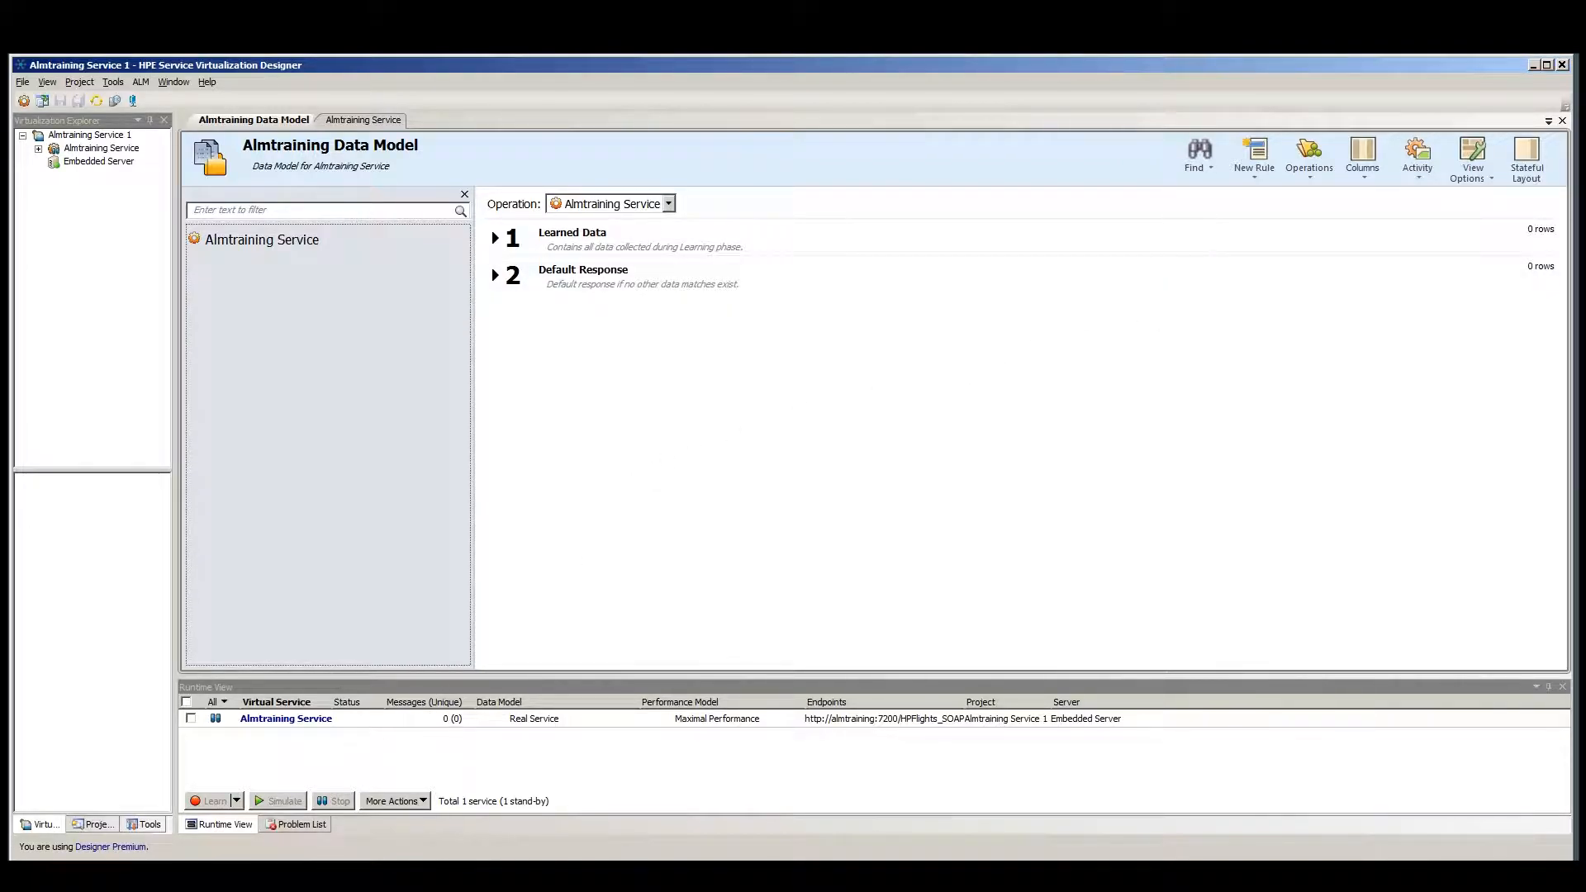
Review the SOAP request and response in the sample_messages.txt file.
click(331, 874)
drag(788, 271, 716, 175)
click(777, 261)
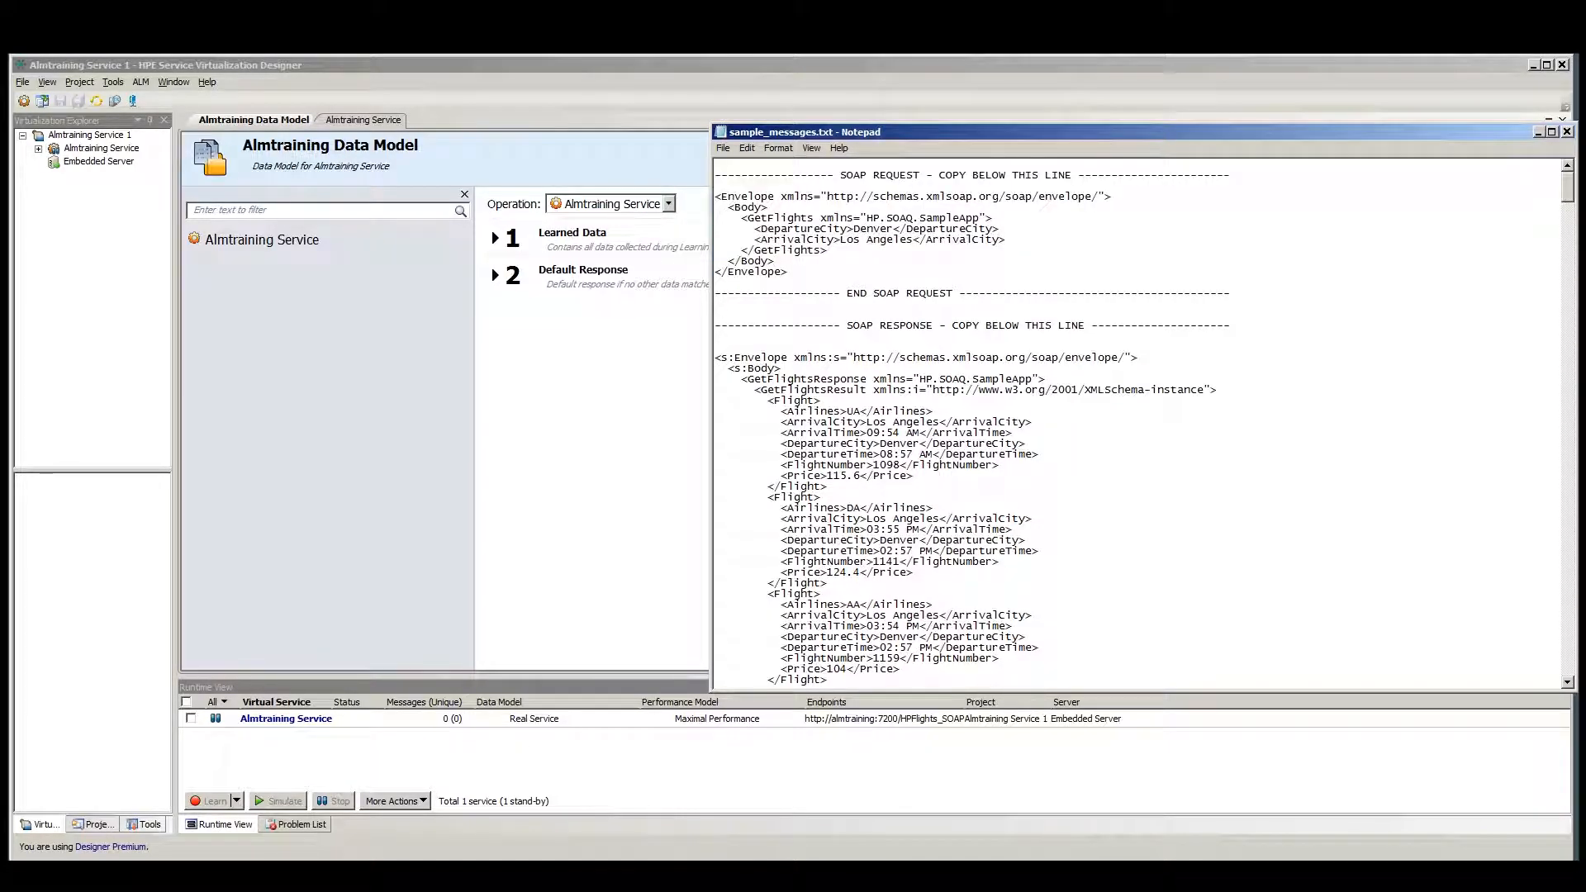
drag(715, 357, 973, 454)
click(972, 454)
click(640, 405)
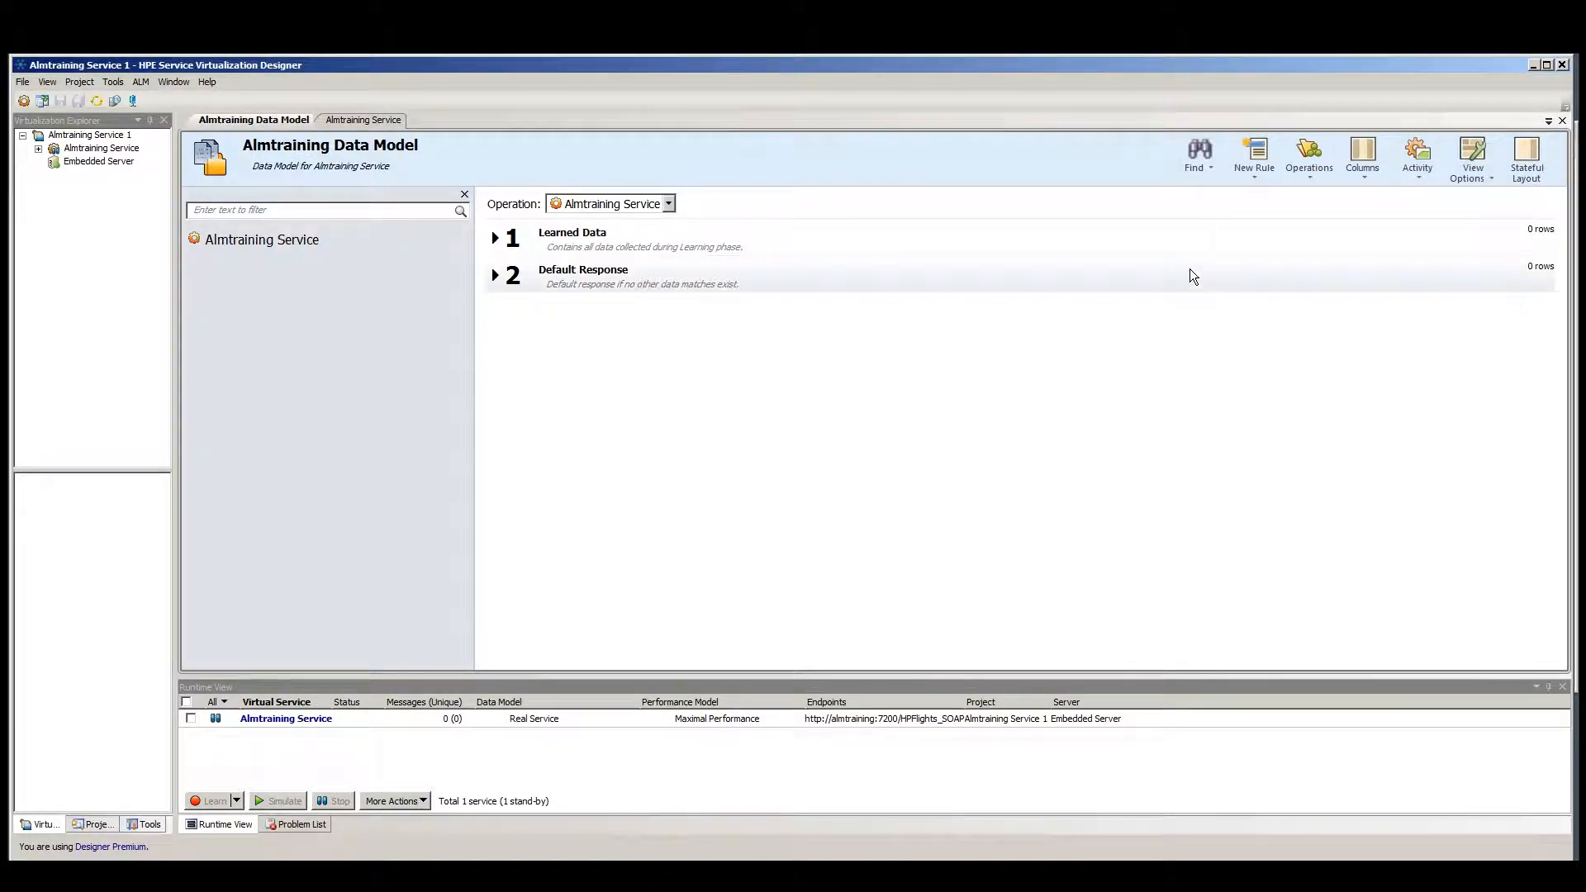
Add a new rule to the data model and rename it Imported Data set.
click(1257, 176)
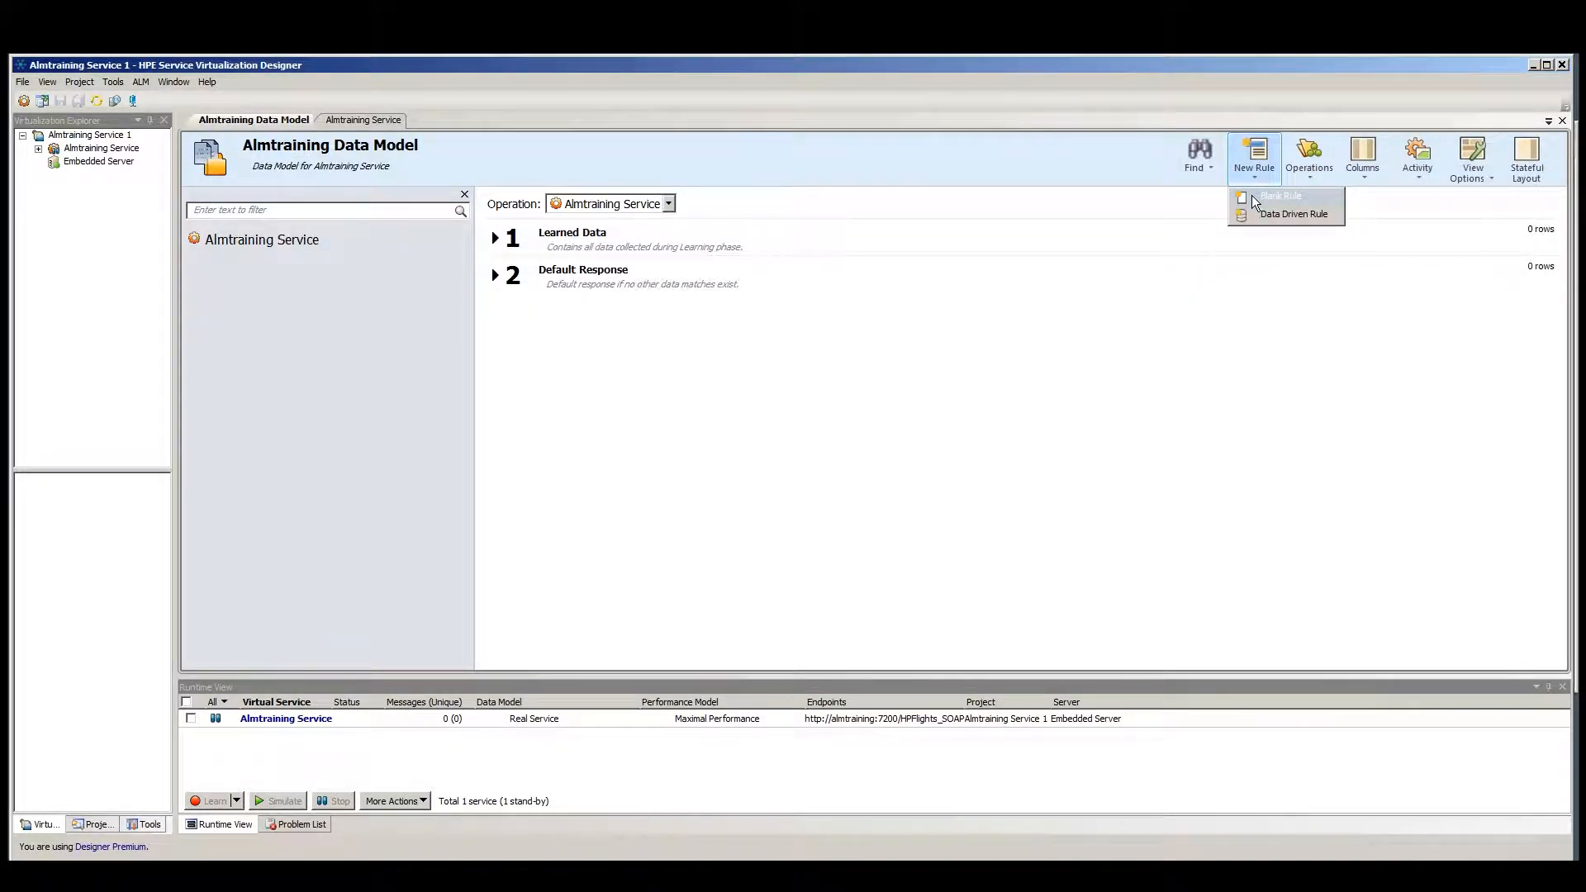
click(1251, 196)
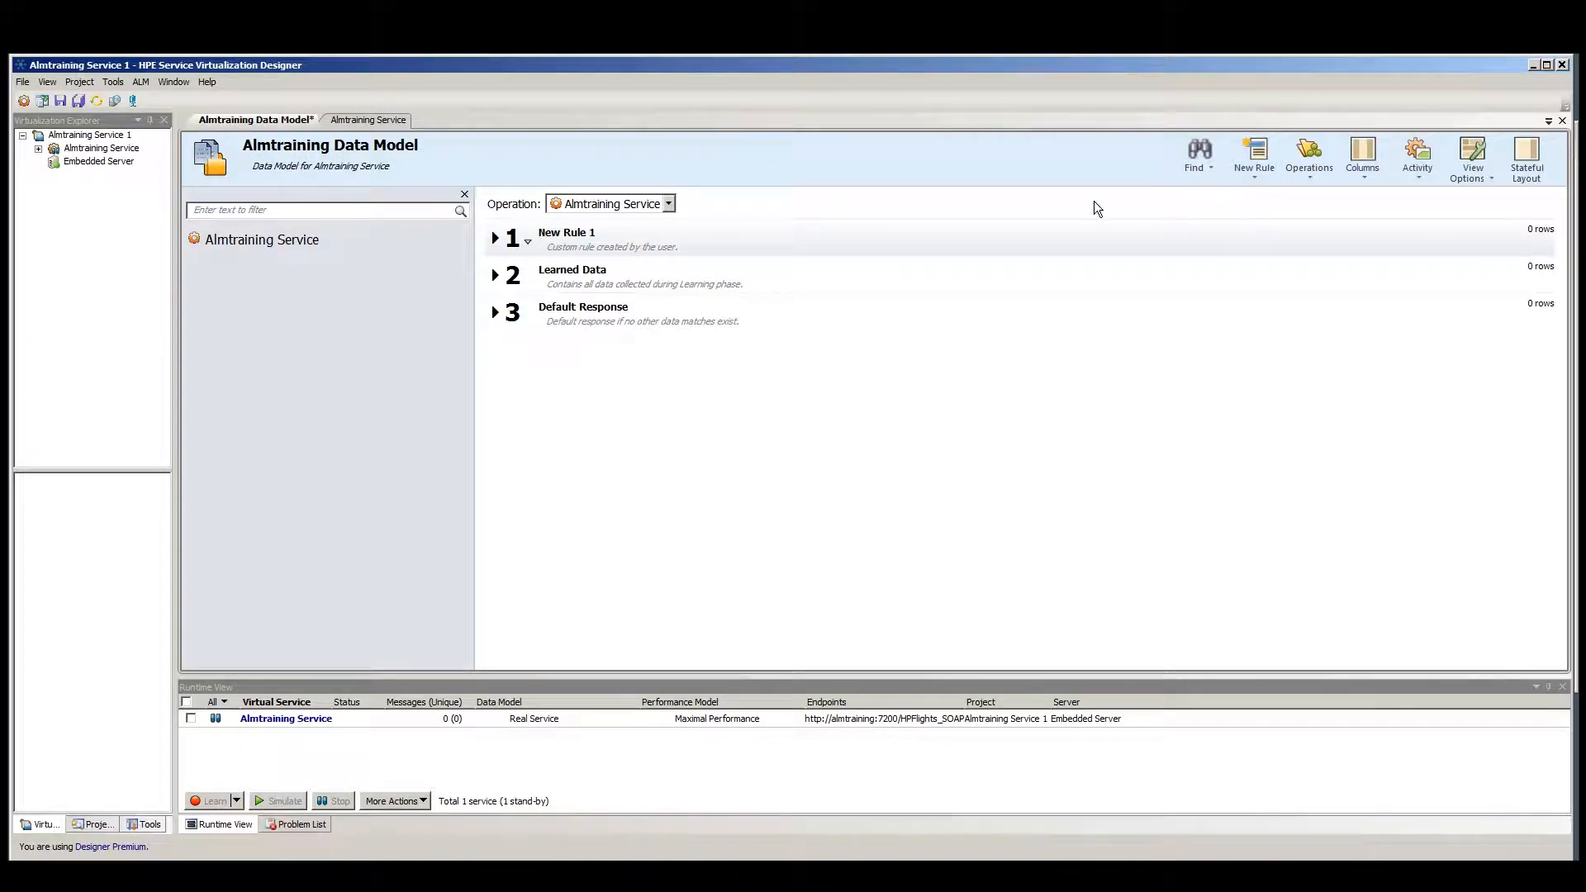
click(596, 233)
drag(596, 233, 519, 232)
text(Im port)
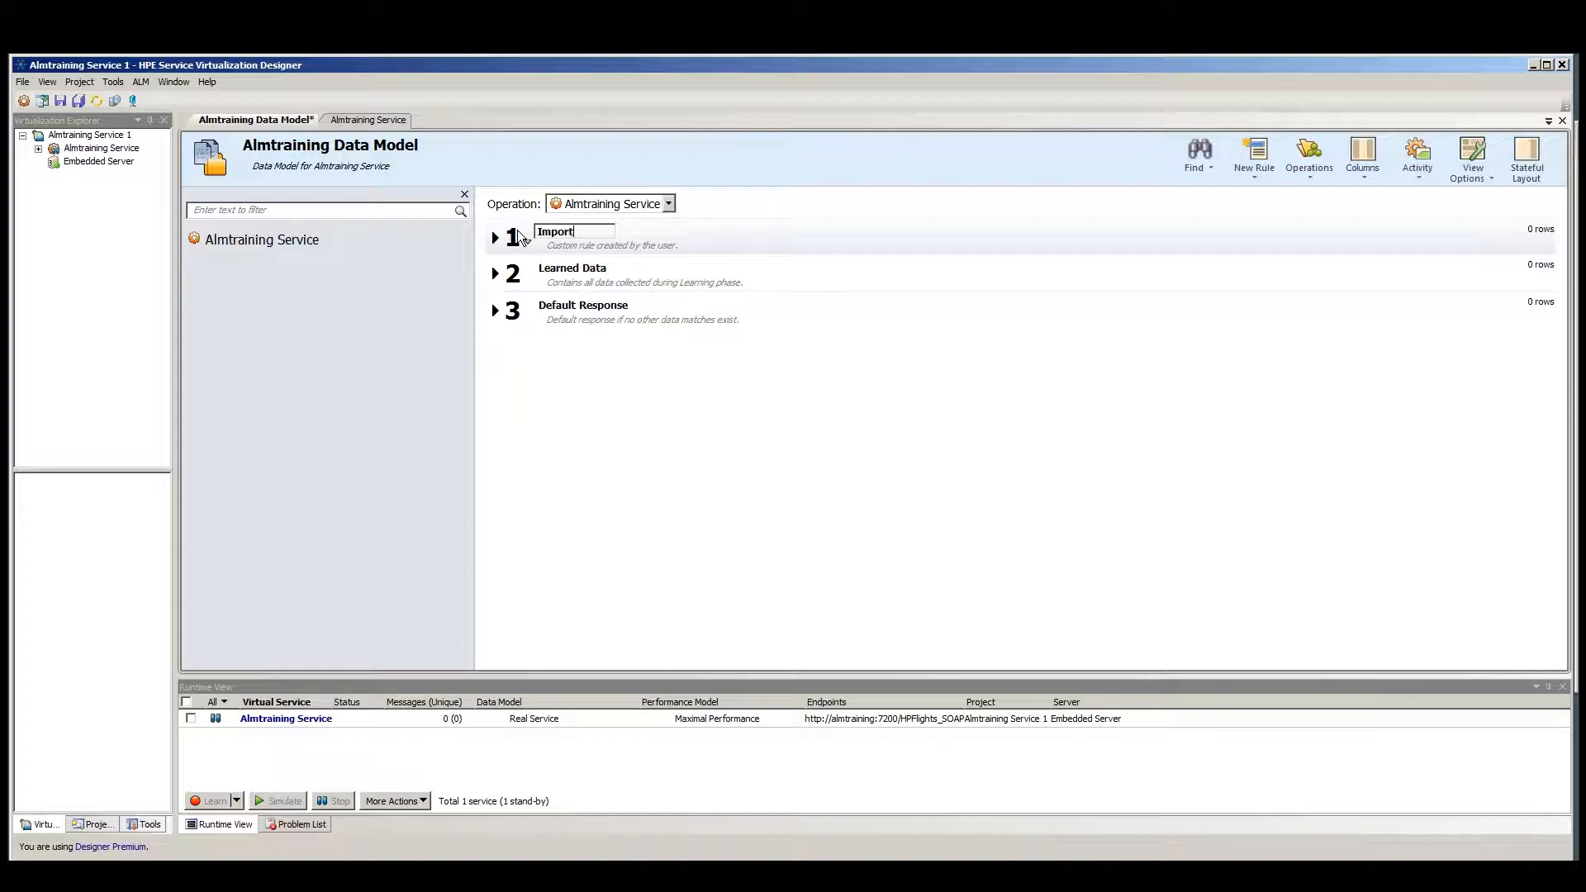
text(ed Data set)
key(Return)
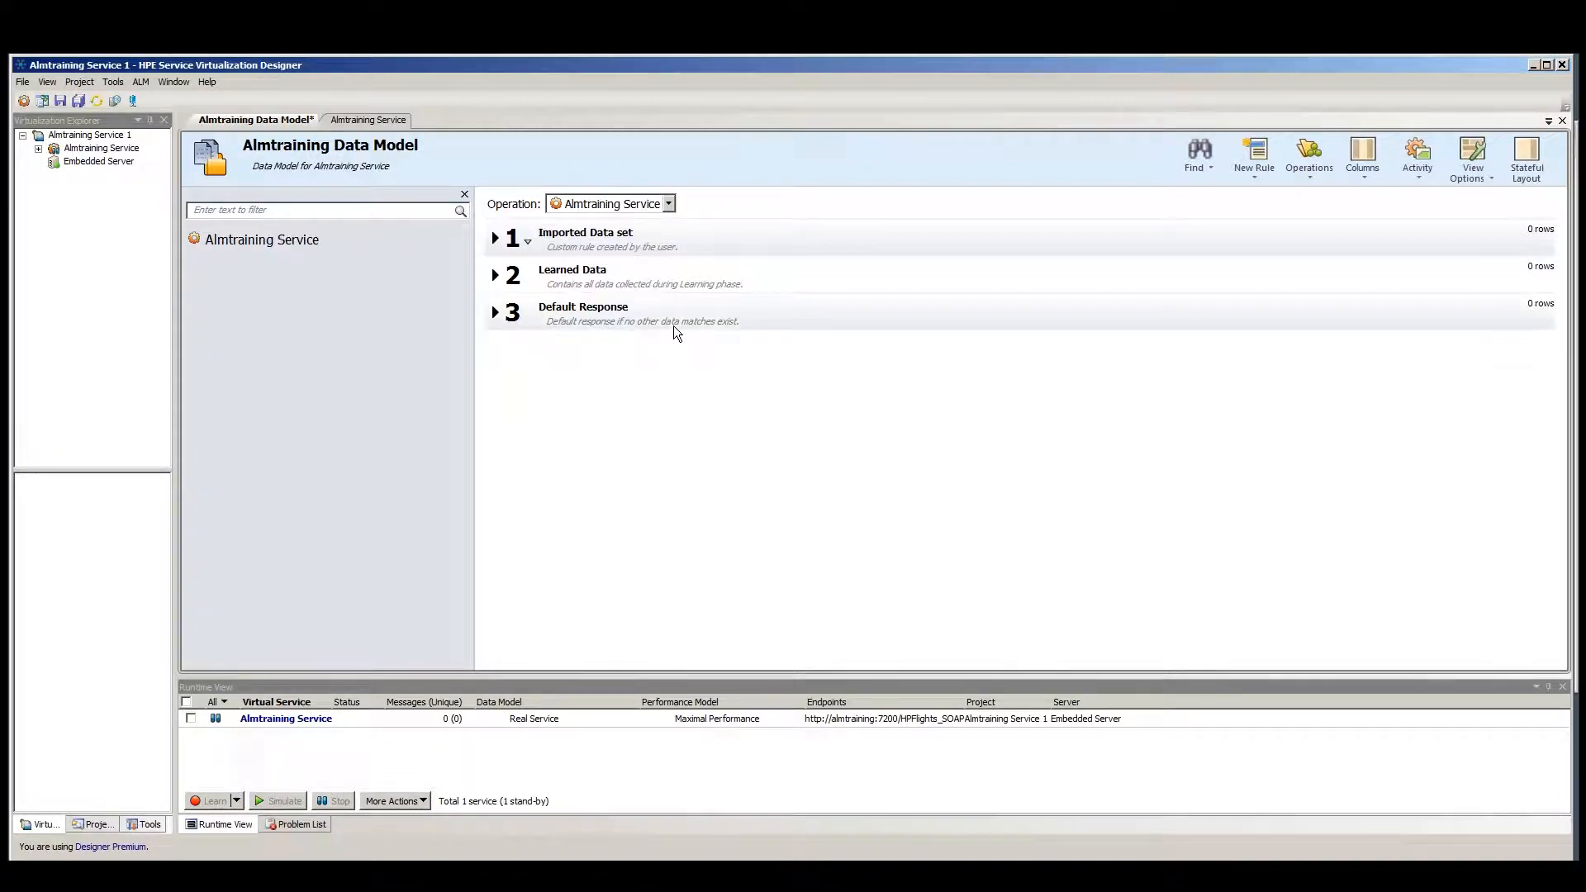
Expand the Imported Data set rule and start importing a message, saving changes when asked.
click(496, 240)
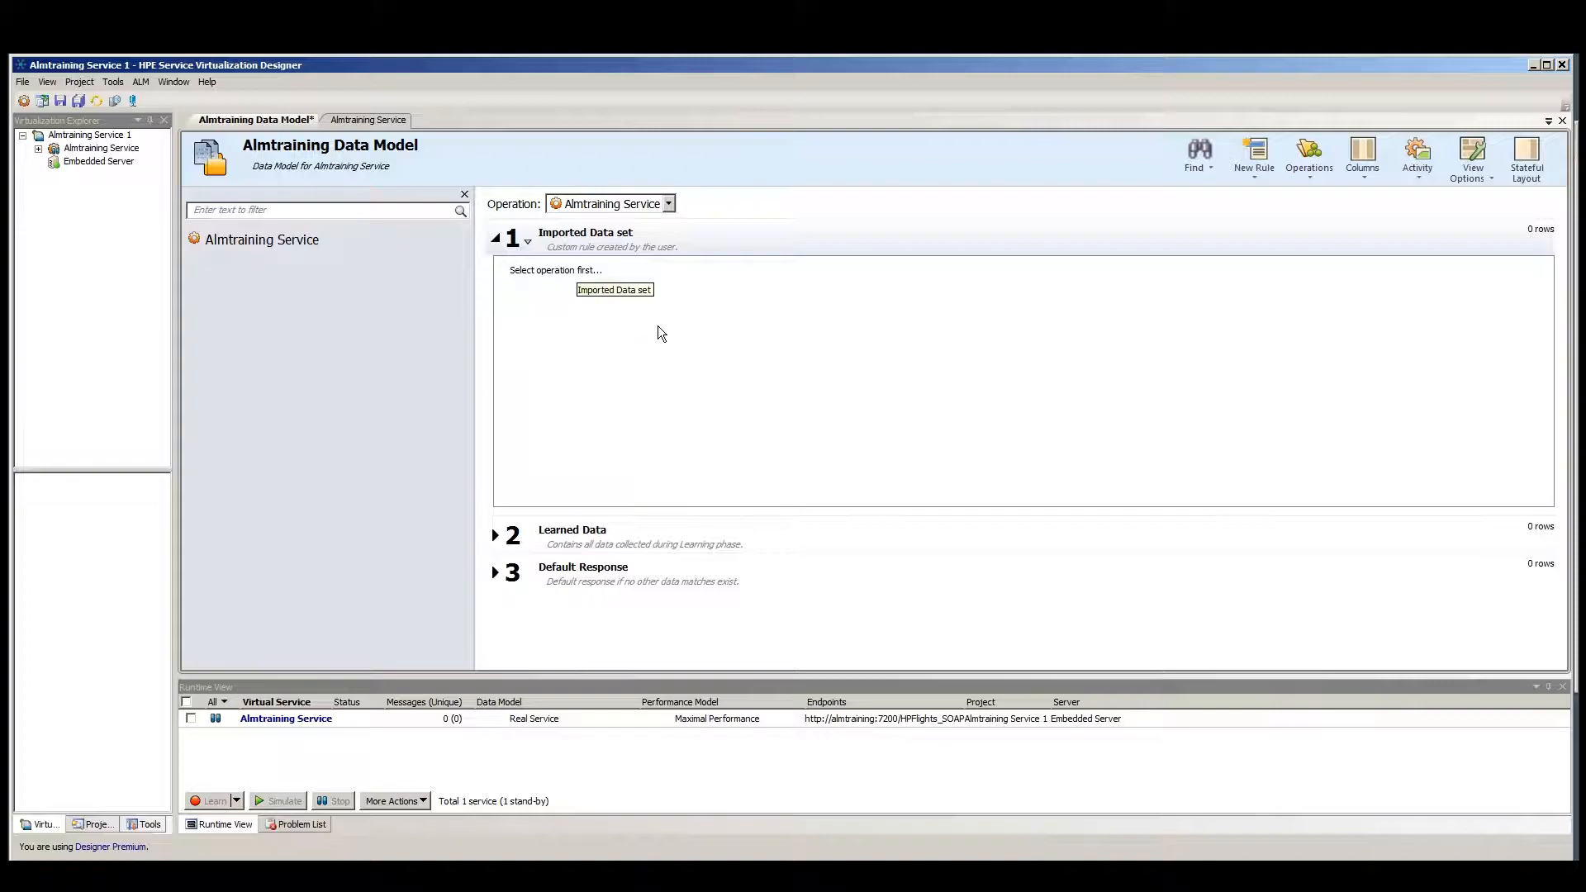
right_click(743, 302)
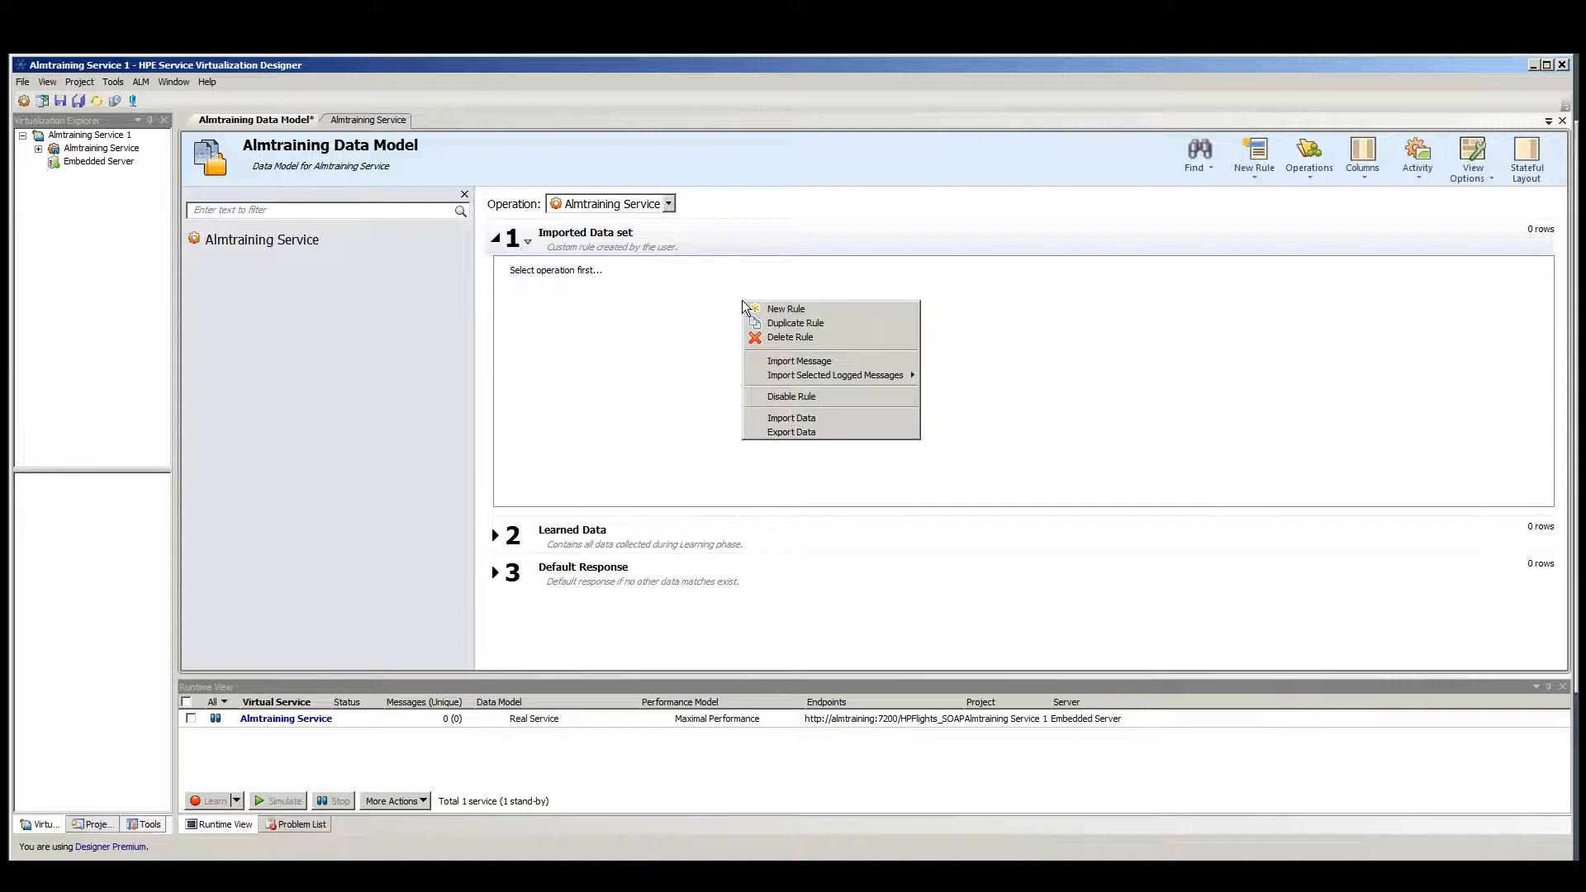
click(797, 361)
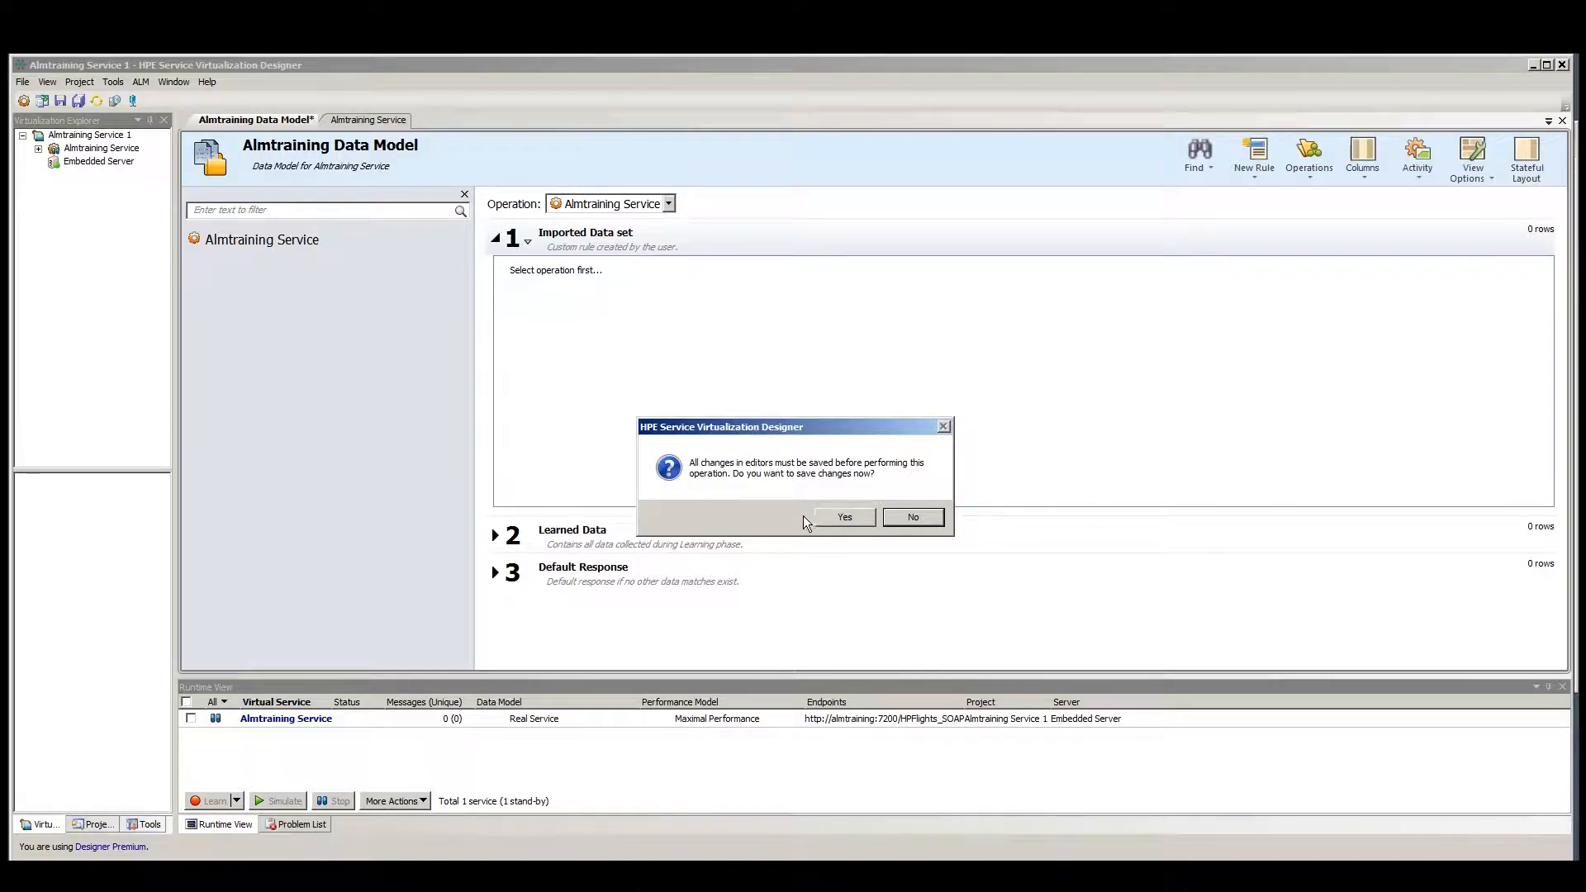
click(859, 524)
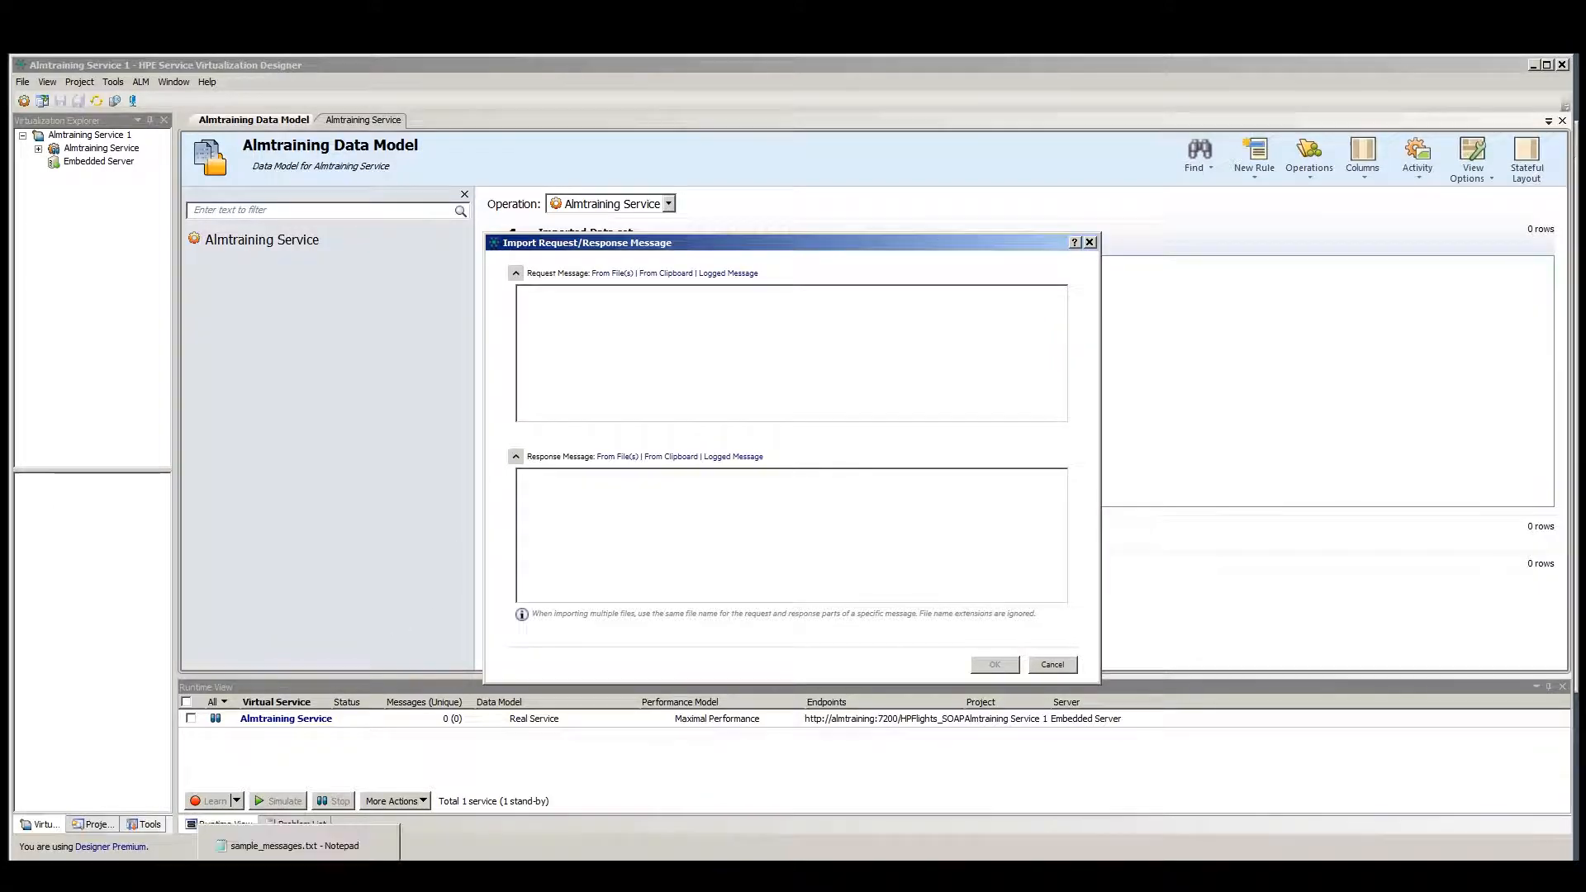
Copy the SOAP request from the sample file into the import's request message.
click(306, 857)
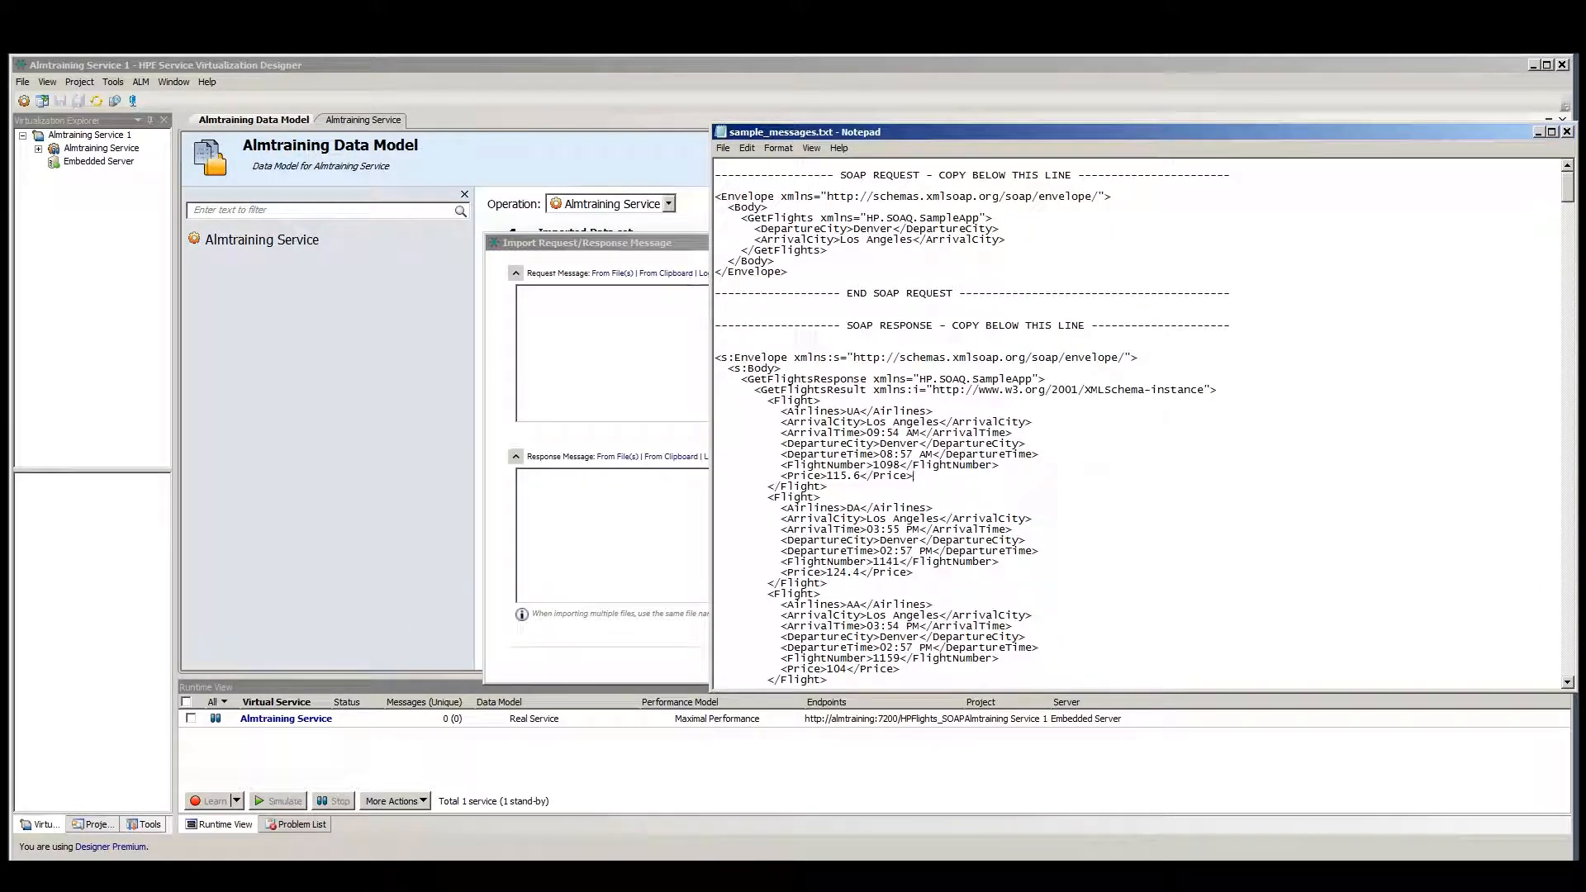
drag(789, 272, 705, 206)
key(ctrl+c)
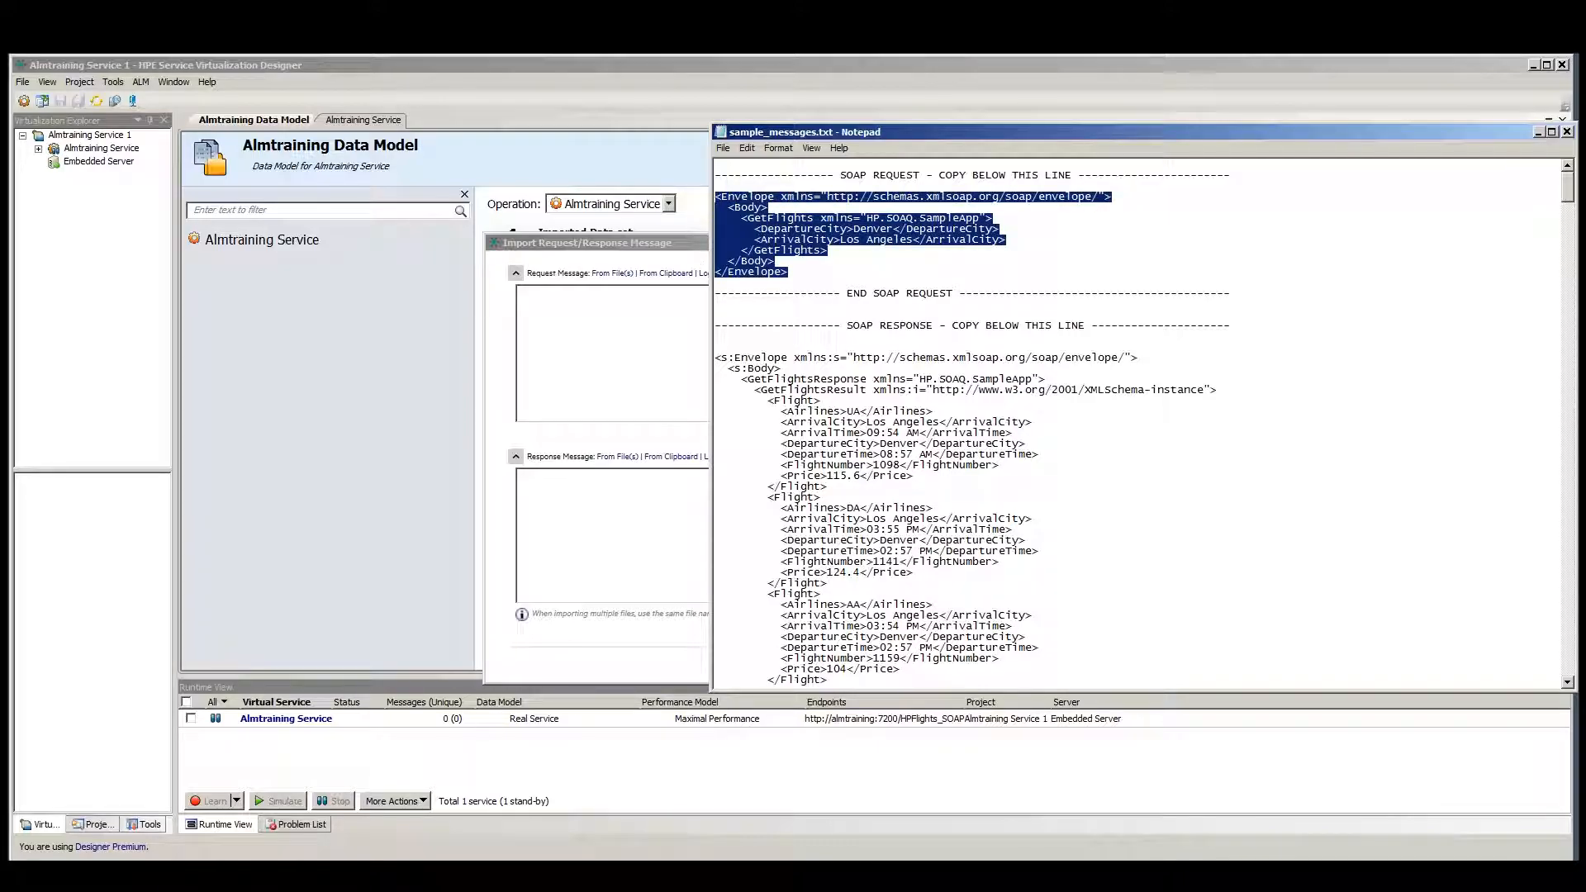
key(alt+Tab)
key(ctrl+v)
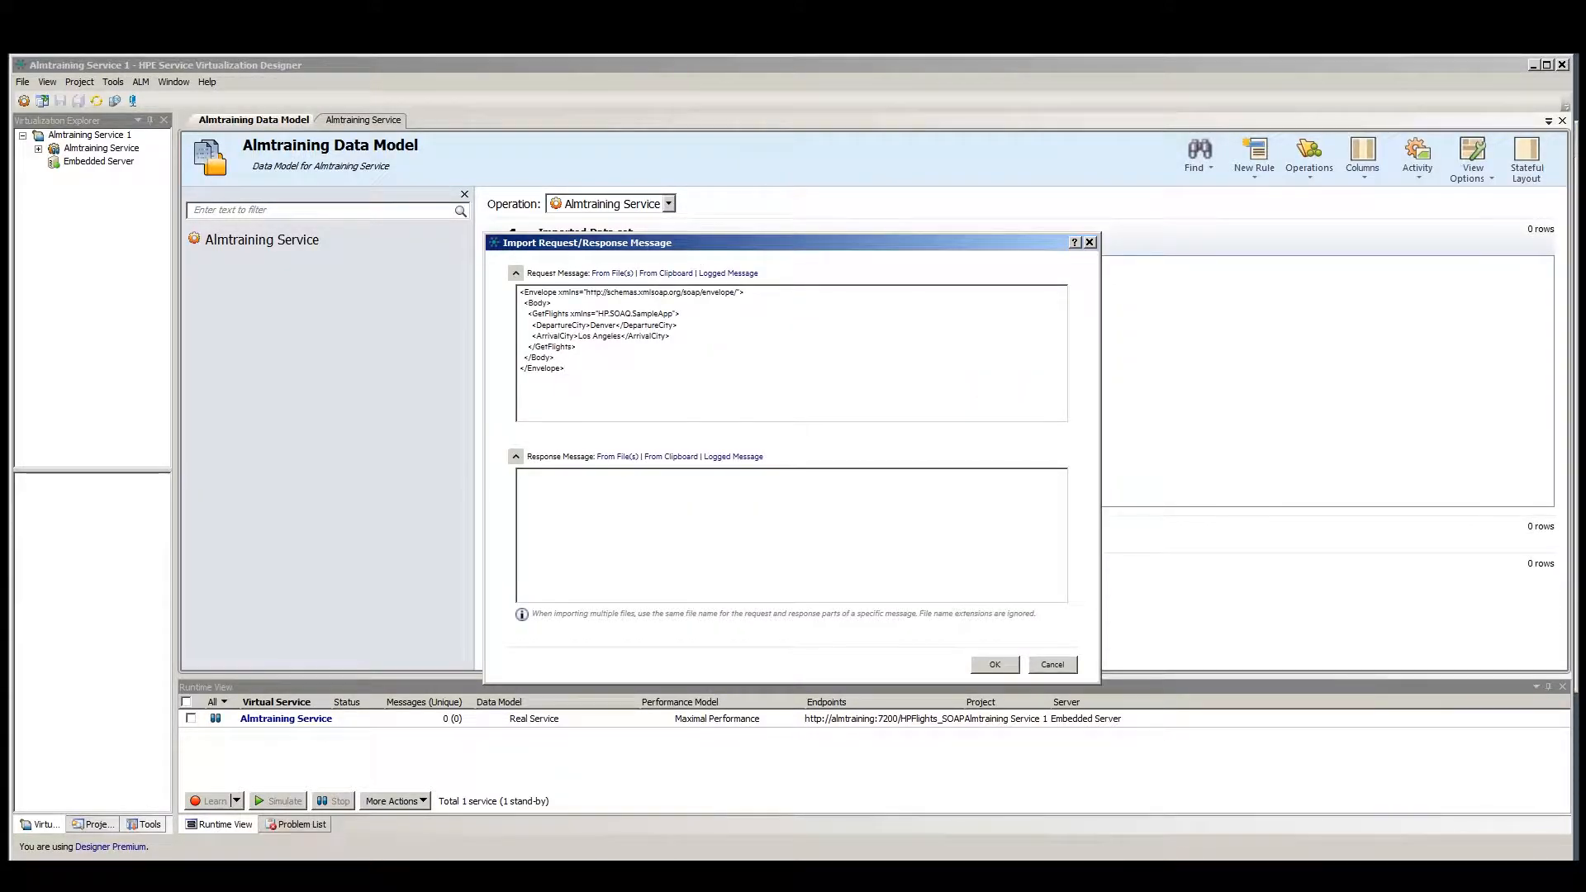
Copy the SOAP response from the sample file into the import's response message.
key(alt+Tab)
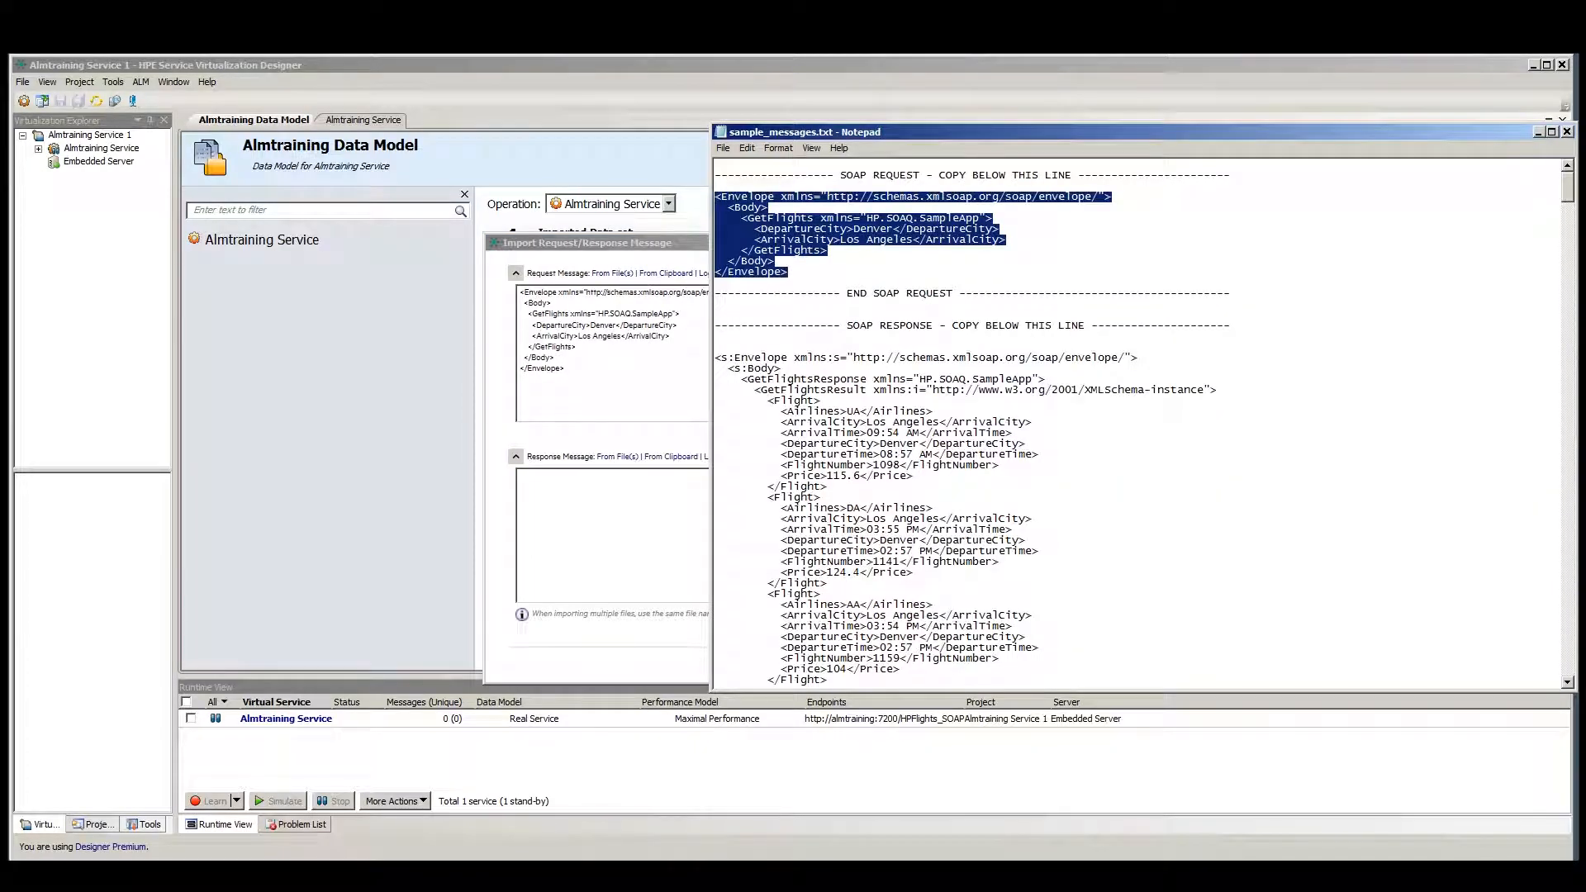
click(800, 433)
drag(715, 357, 805, 649)
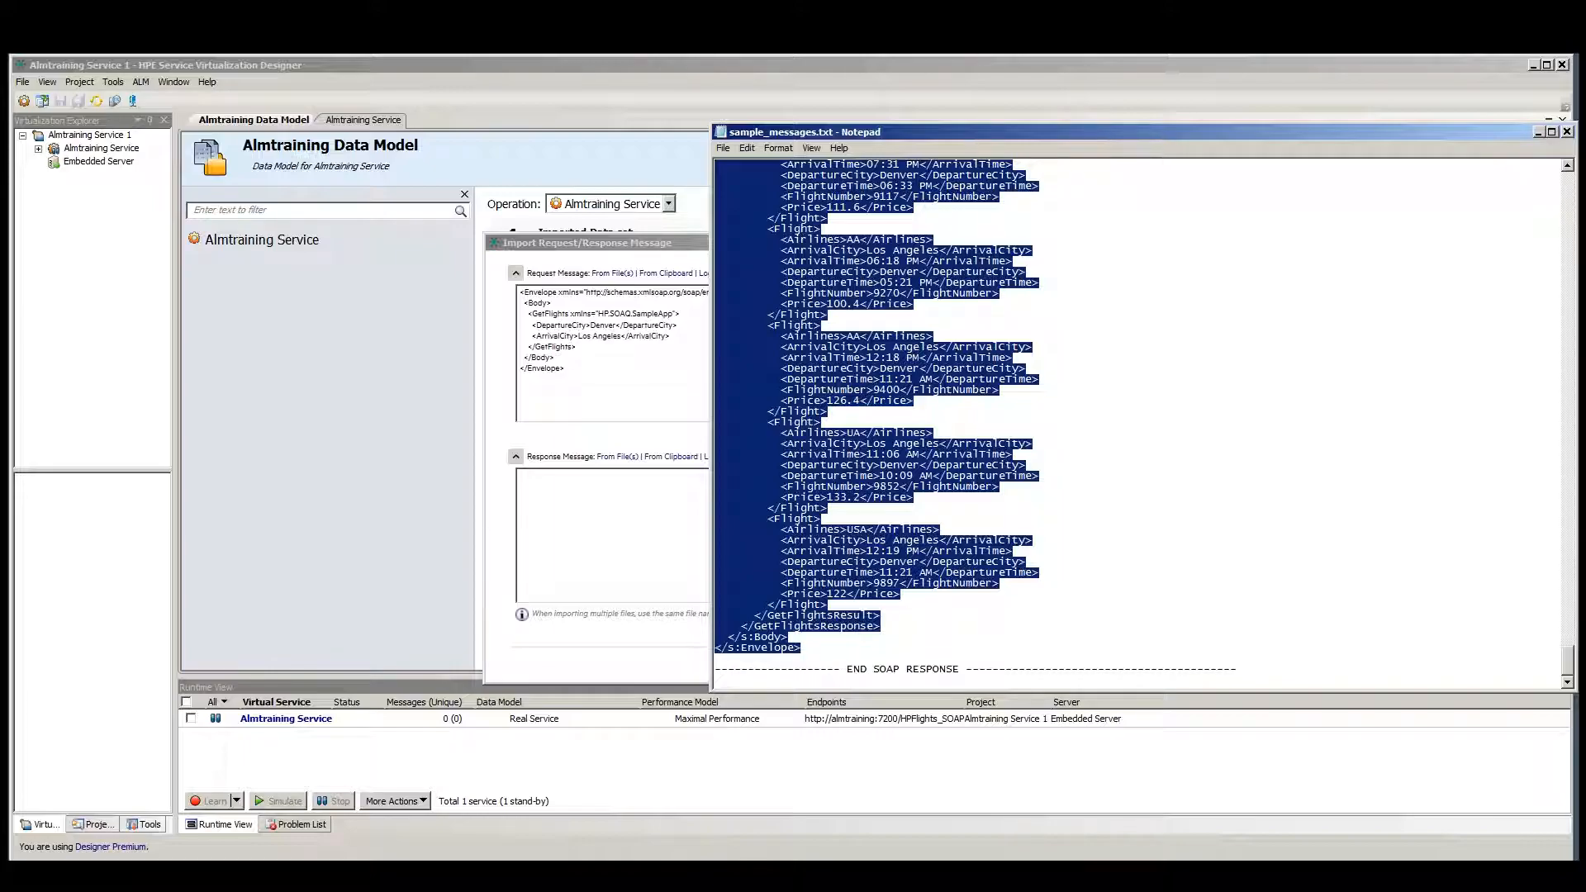
click(523, 562)
key(ctrl+v)
Check the pasted request and response messages and confirm the import.
drag(1059, 583, 991, 468)
drag(590, 325, 619, 335)
click(591, 335)
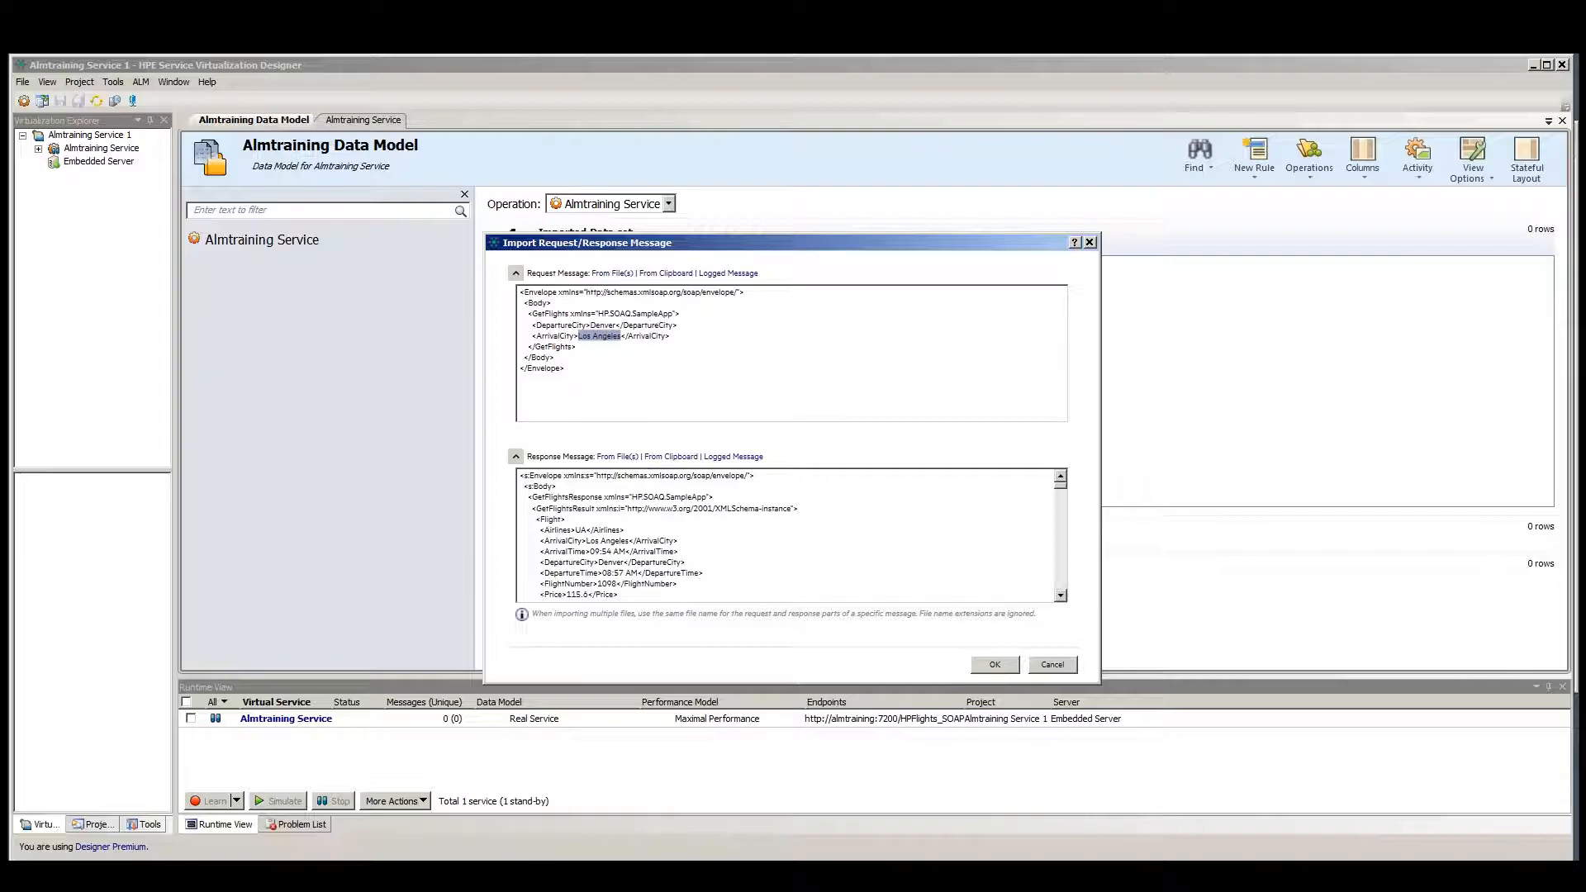
click(664, 335)
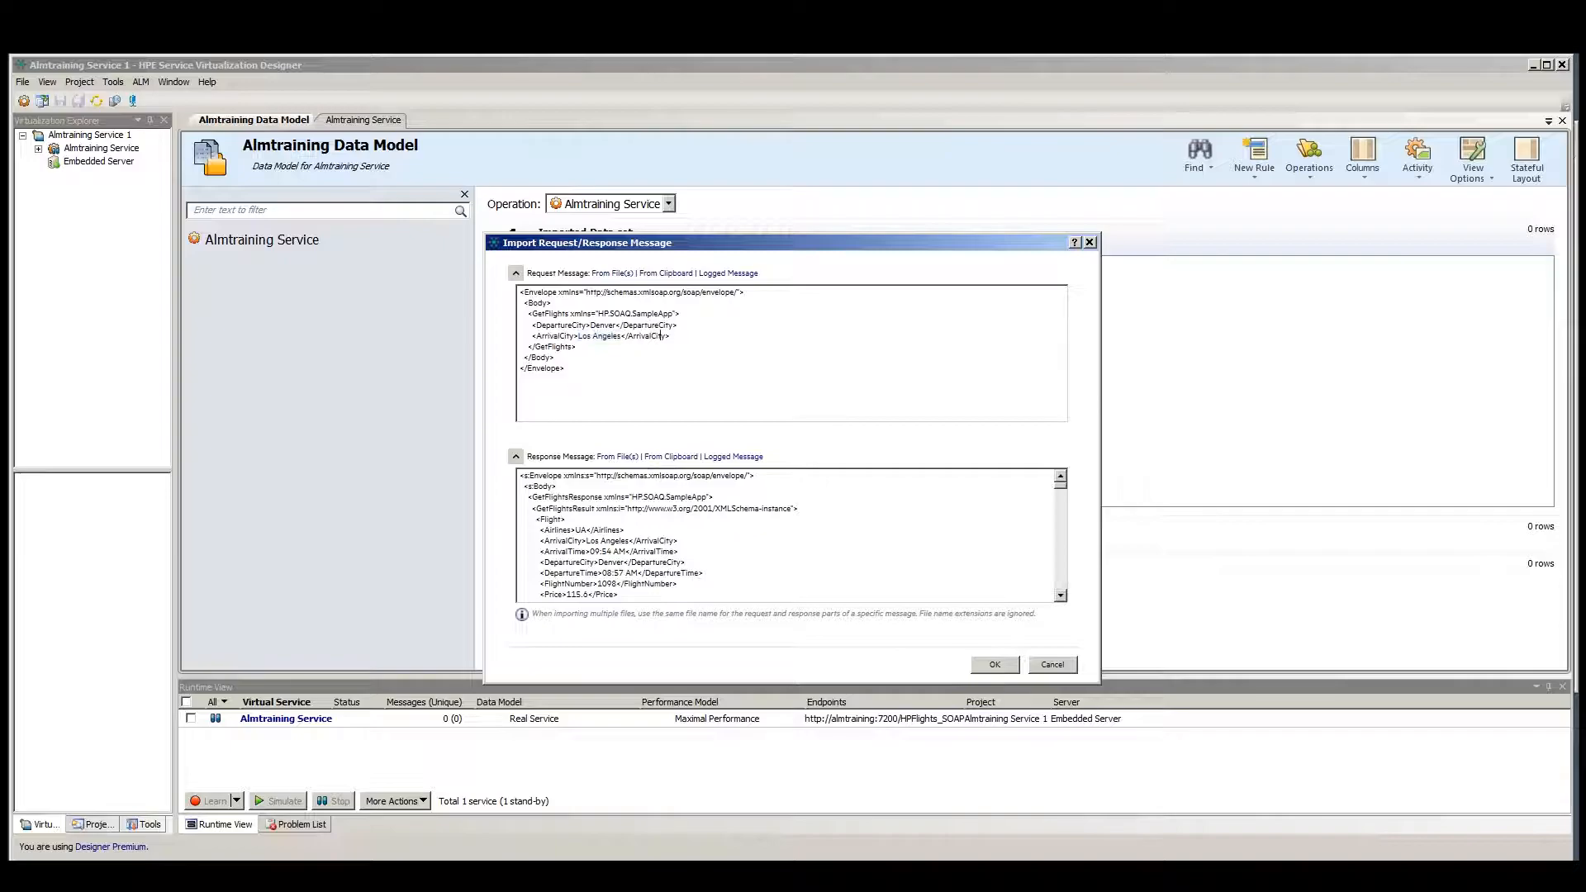
click(994, 666)
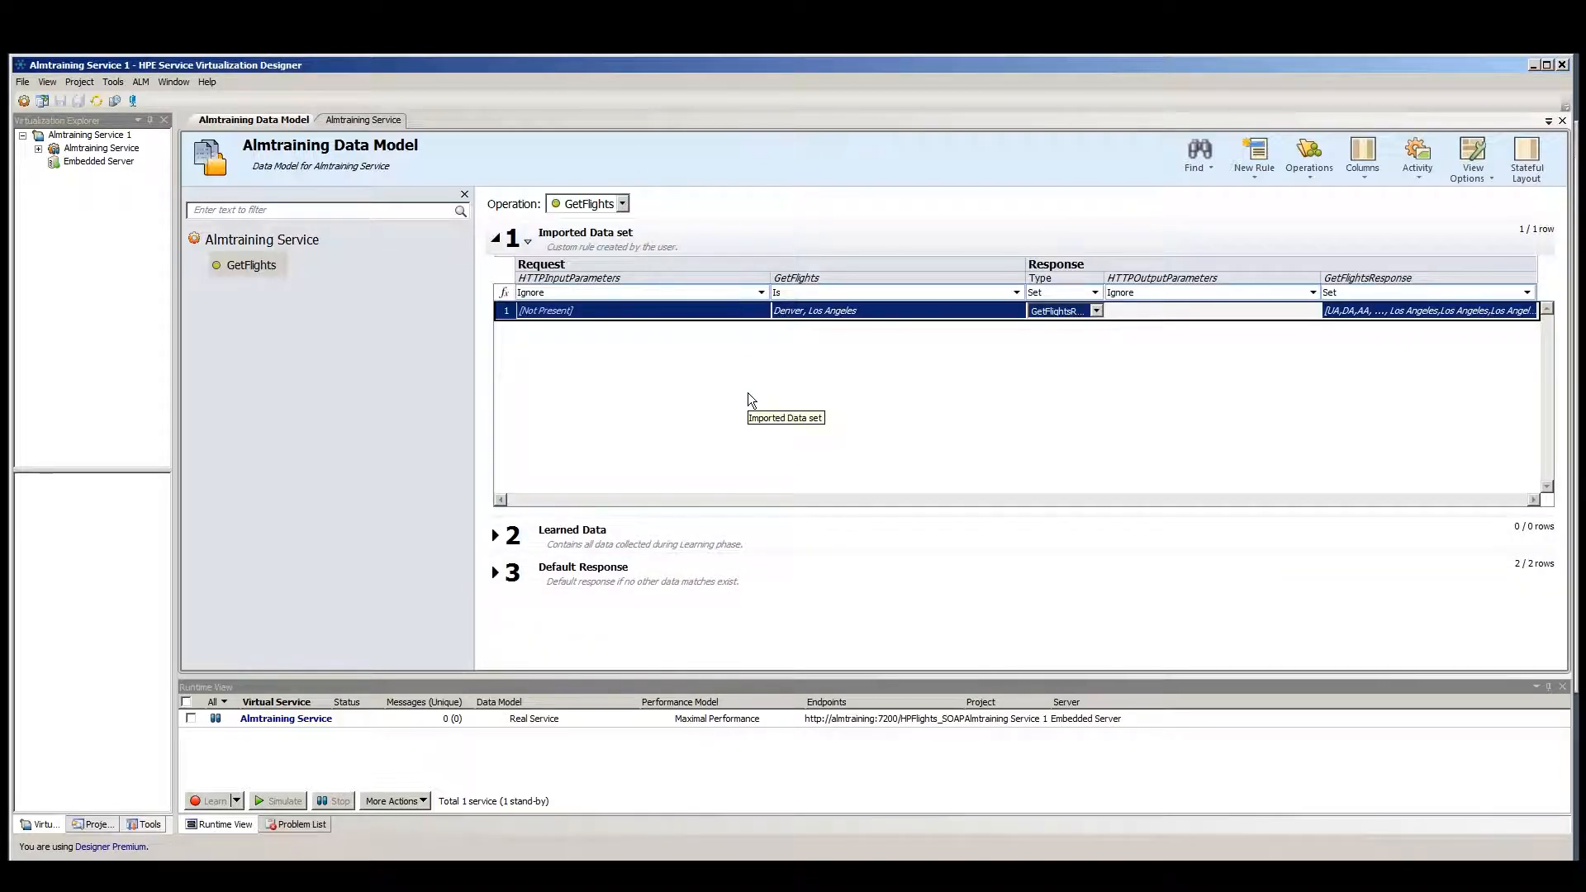
Expand and review the Learned Data and Default Response rules.
click(495, 535)
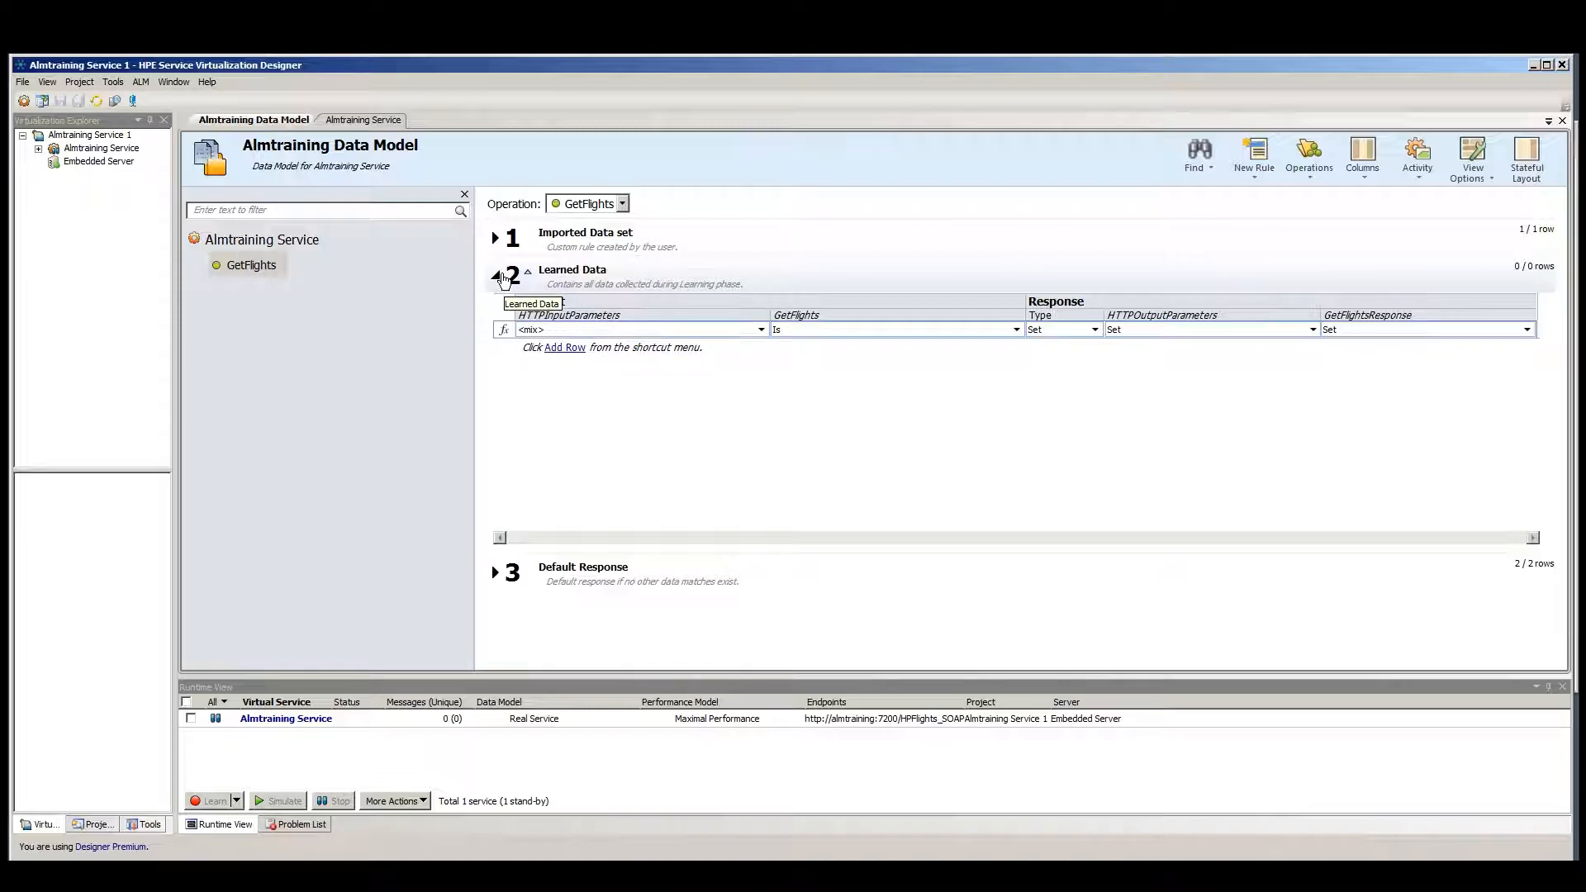
click(499, 276)
click(498, 315)
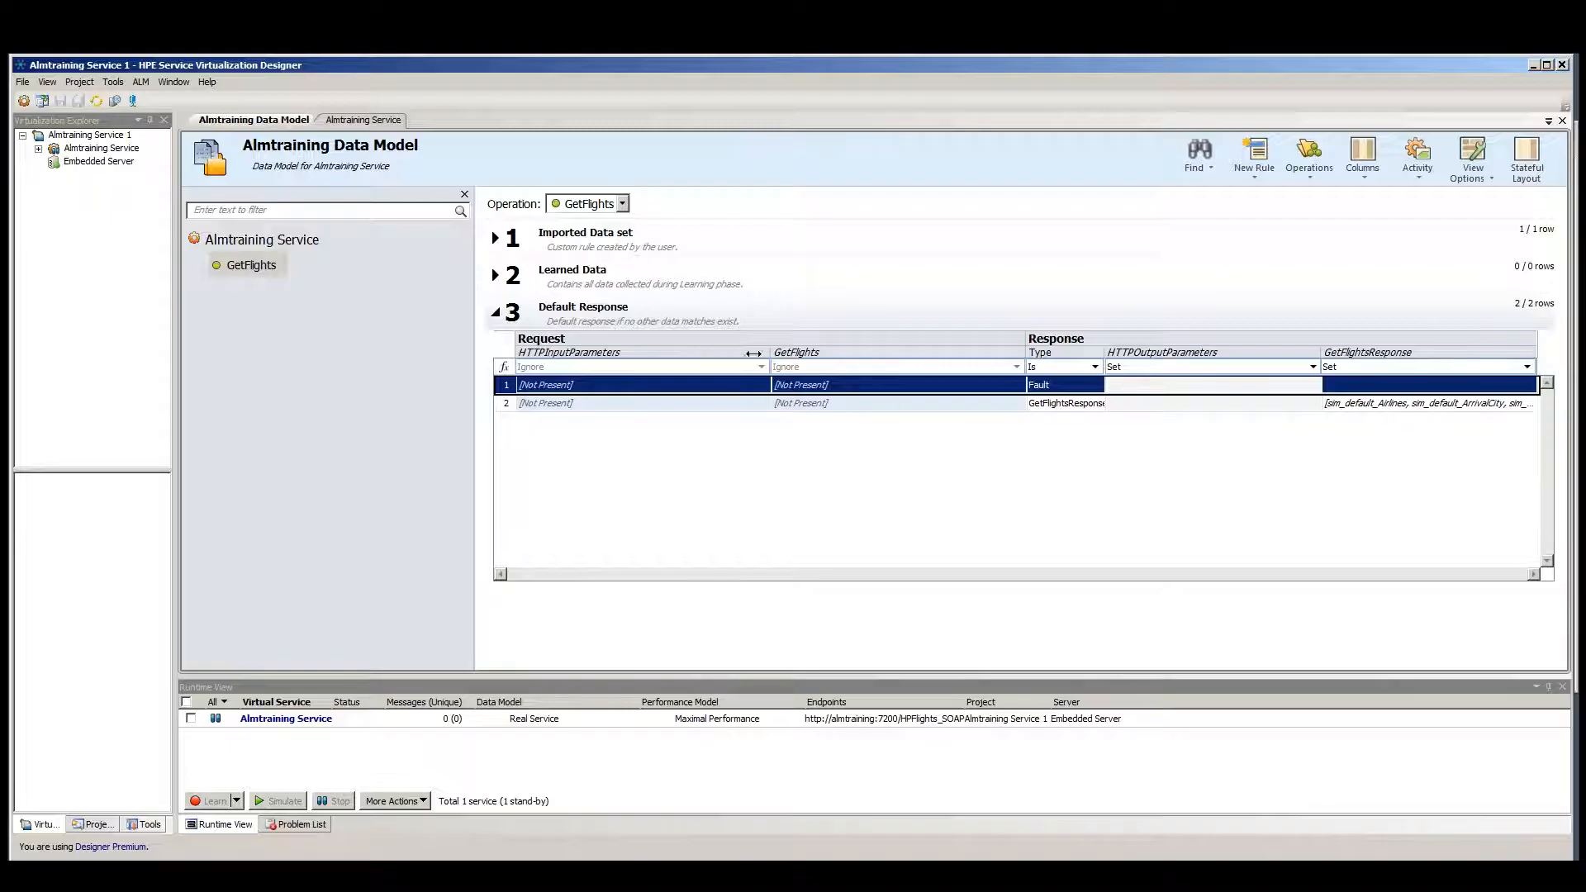
click(498, 316)
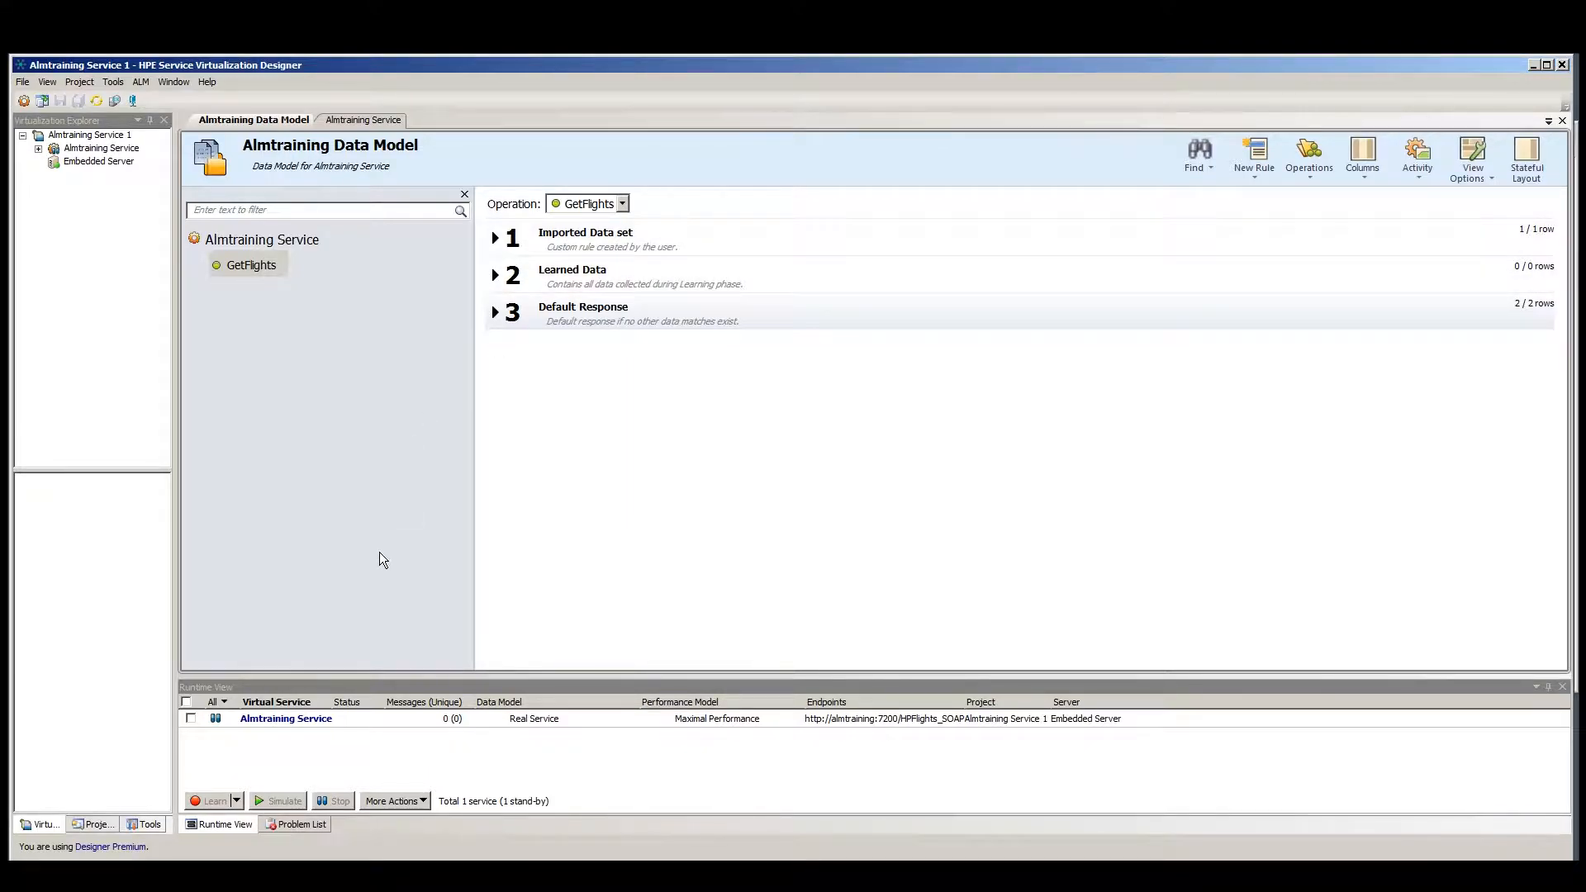
Start simulating the Almtraining Service and copy its virtual service endpoint URL.
click(348, 123)
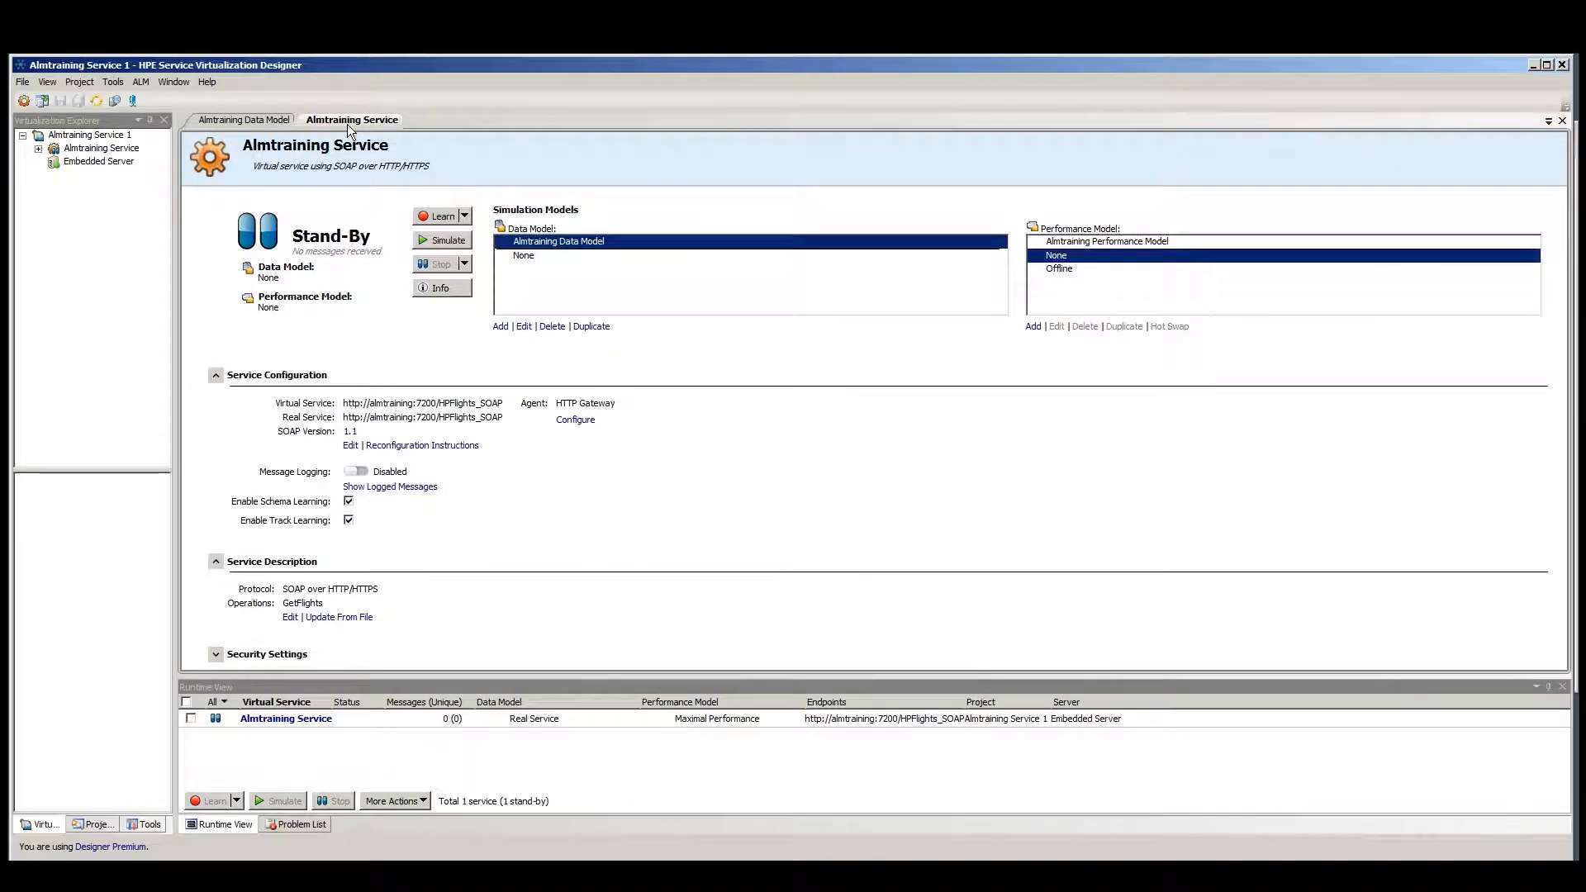
click(446, 240)
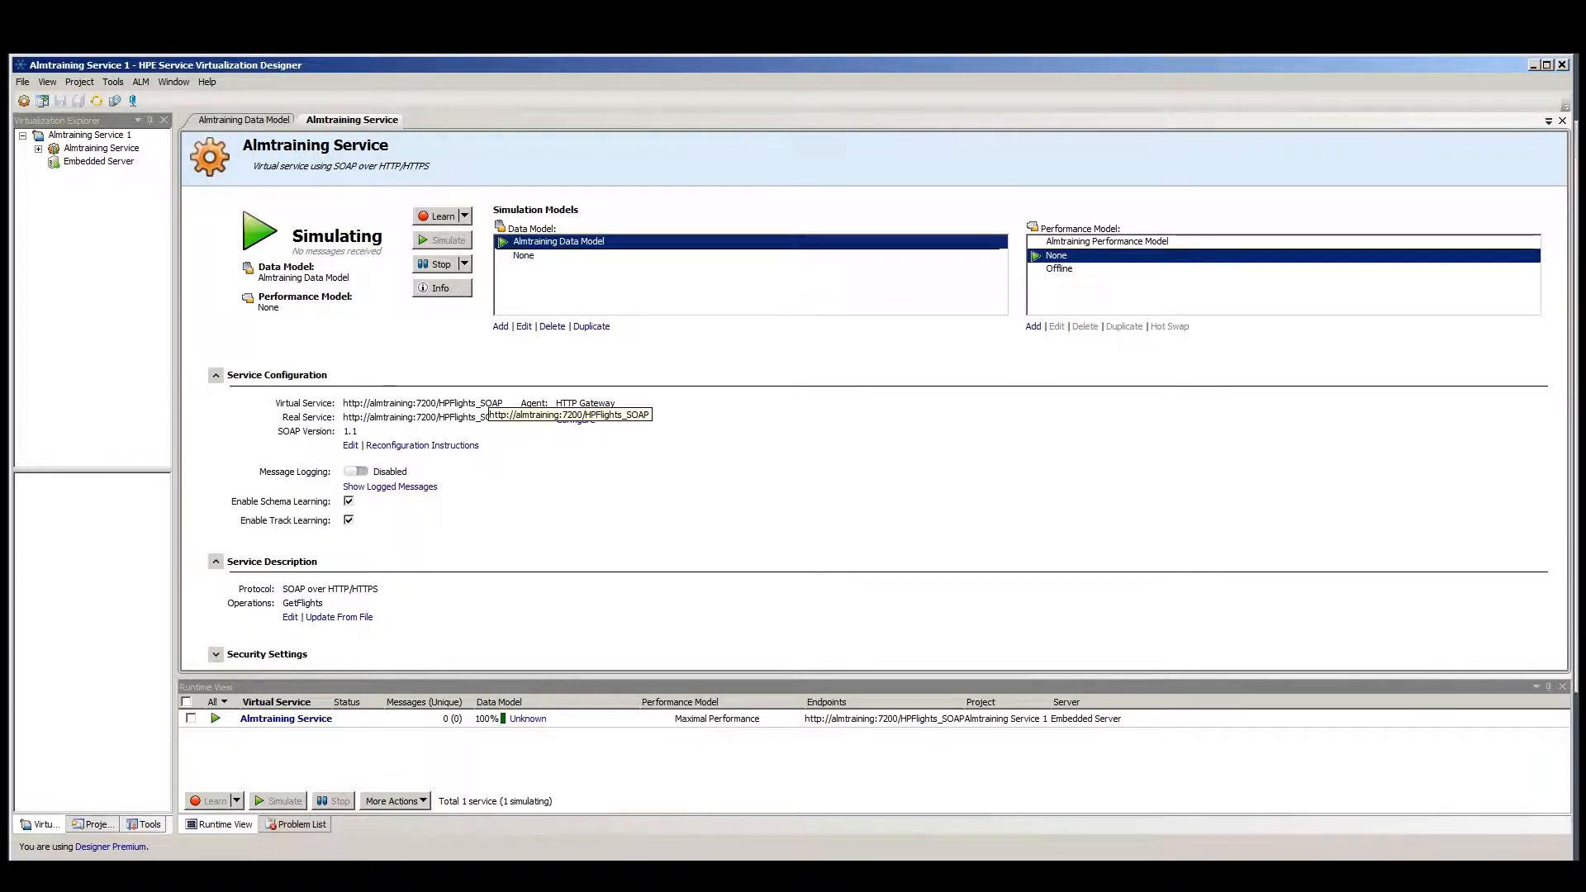
drag(503, 403, 343, 403)
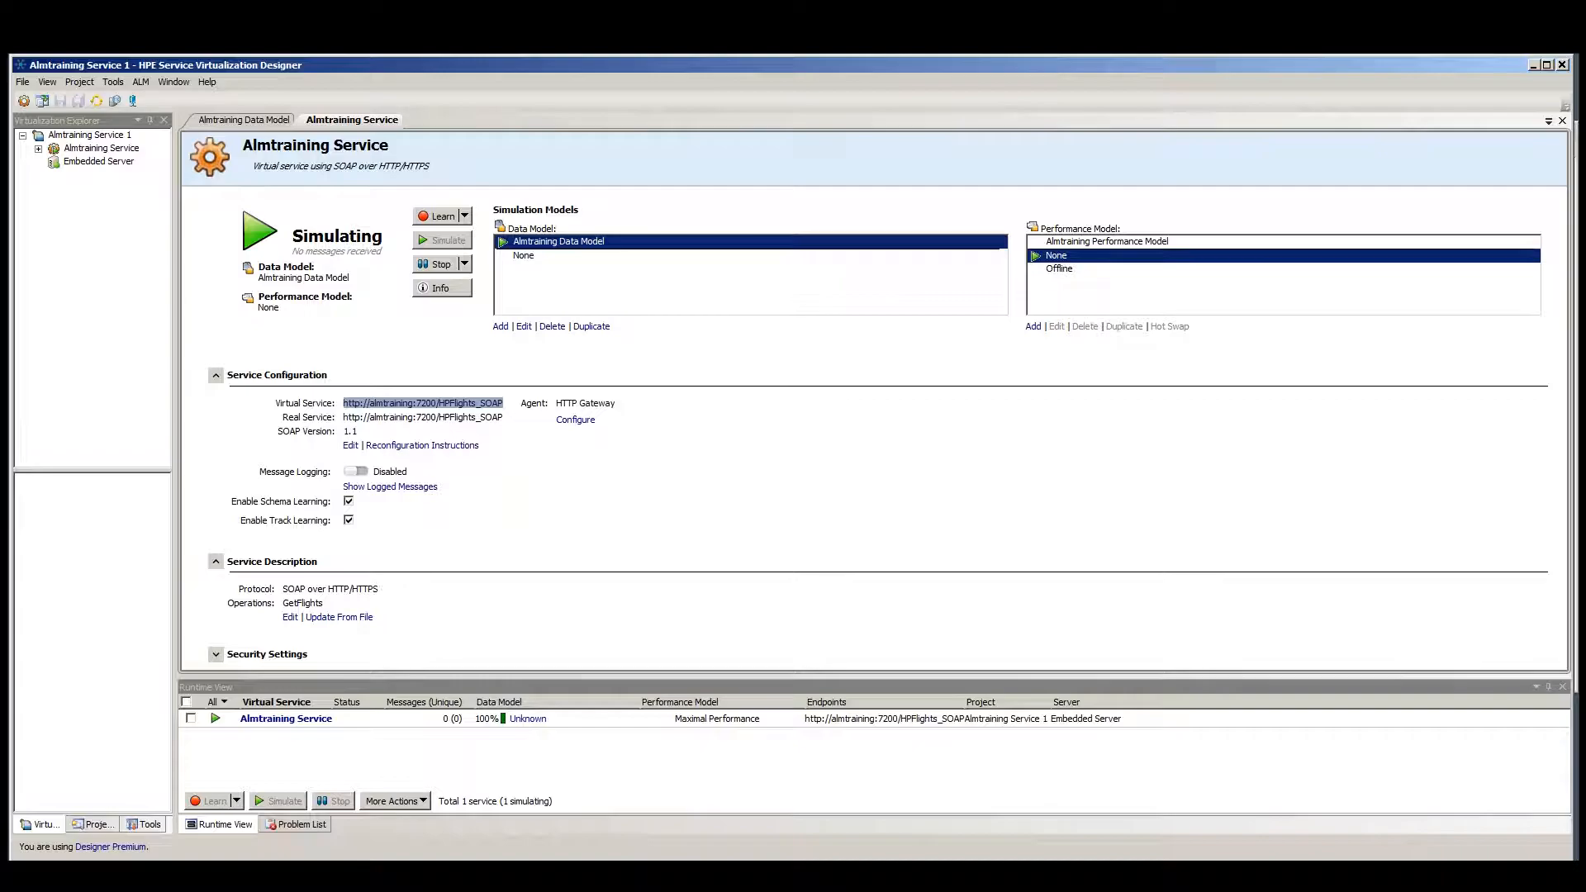
right_click(464, 409)
click(512, 425)
click(512, 407)
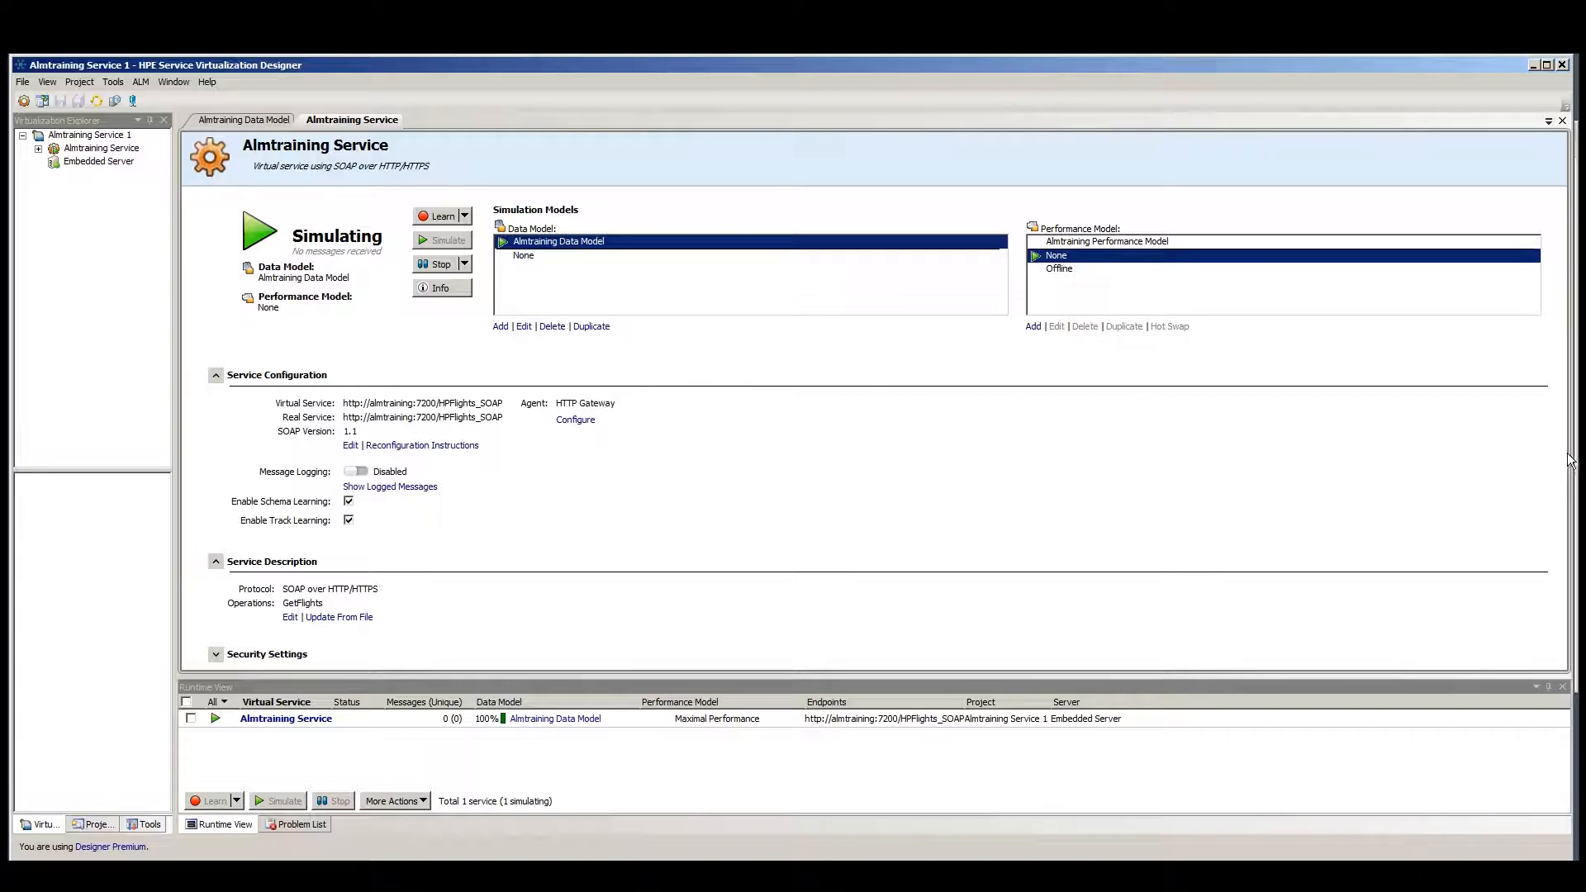
Switch to SoapUI and create a new SOAP project named SOAP Test with the virtual service endpoint URL as its initial WSDL.
drag(1570, 455, 862, 460)
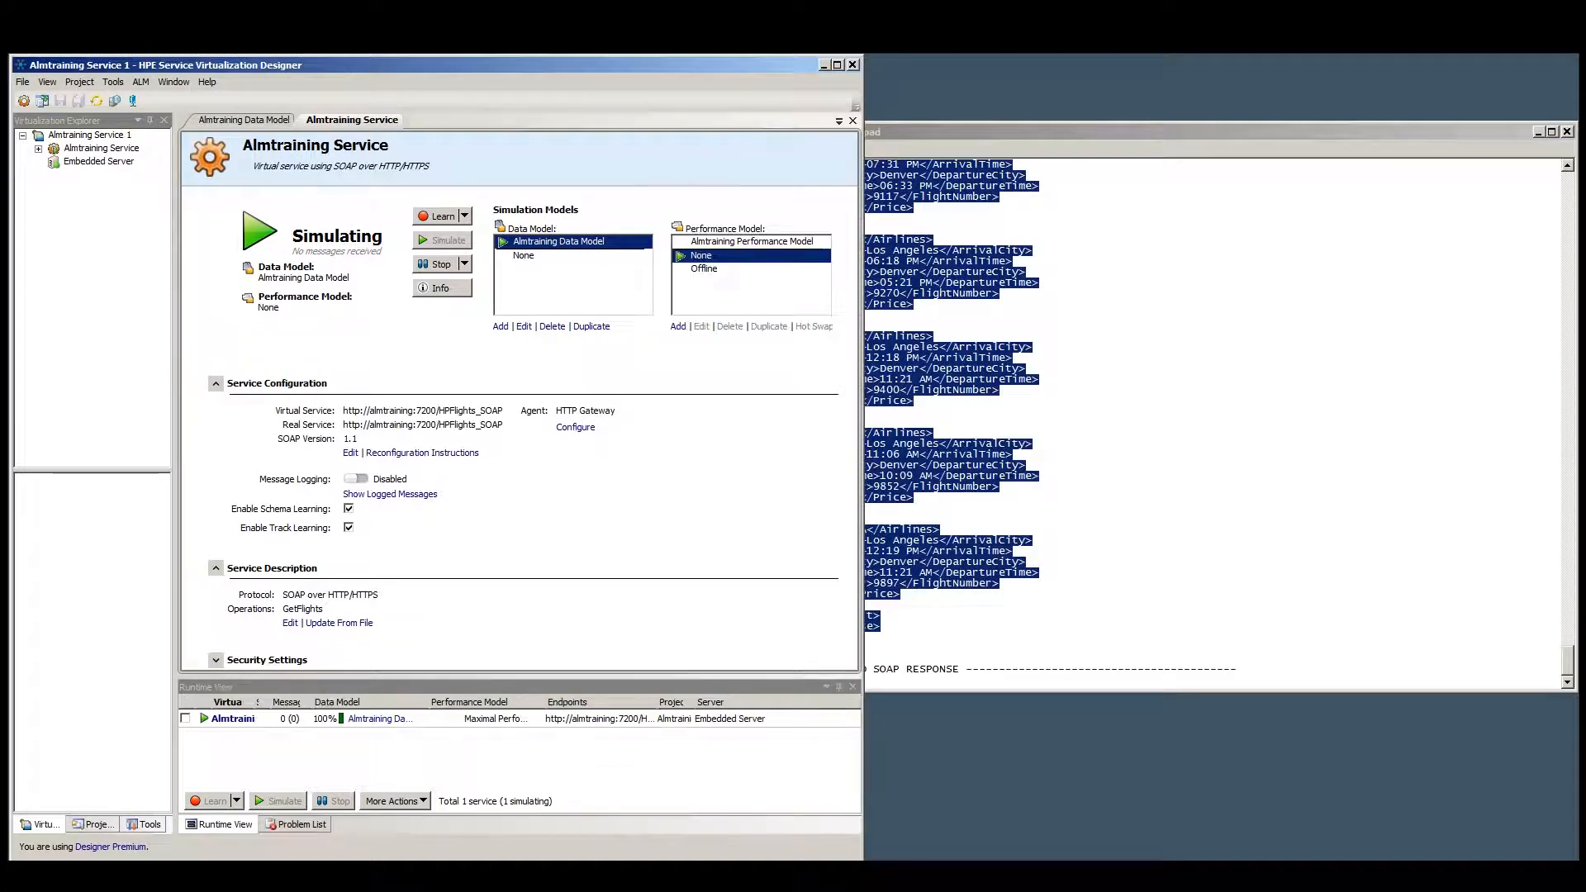
mouse_move(353, 872)
click(351, 845)
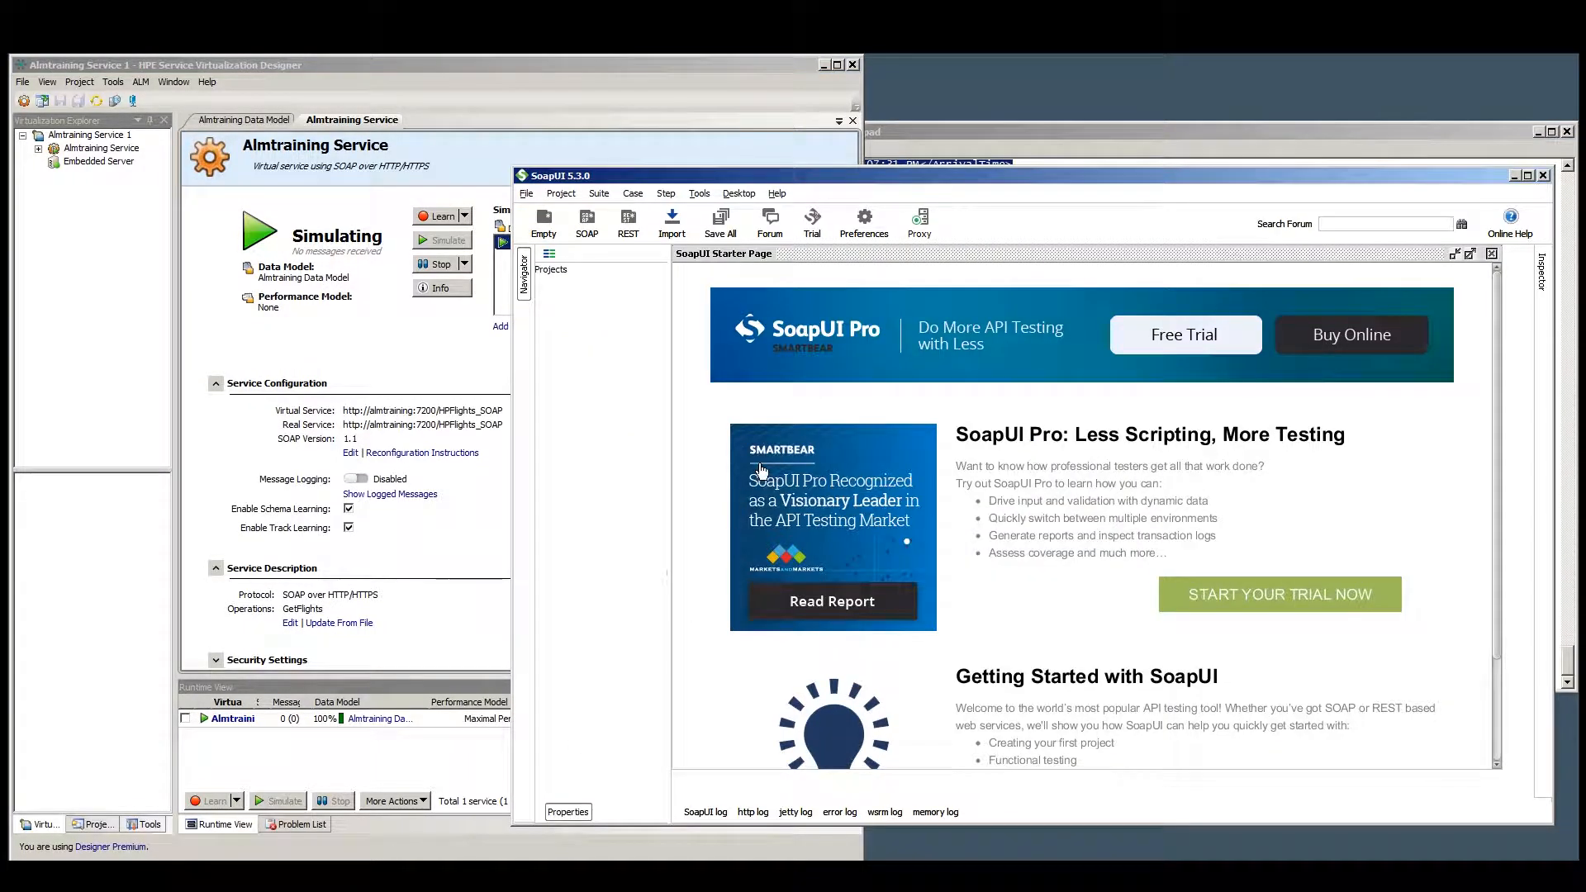
click(526, 193)
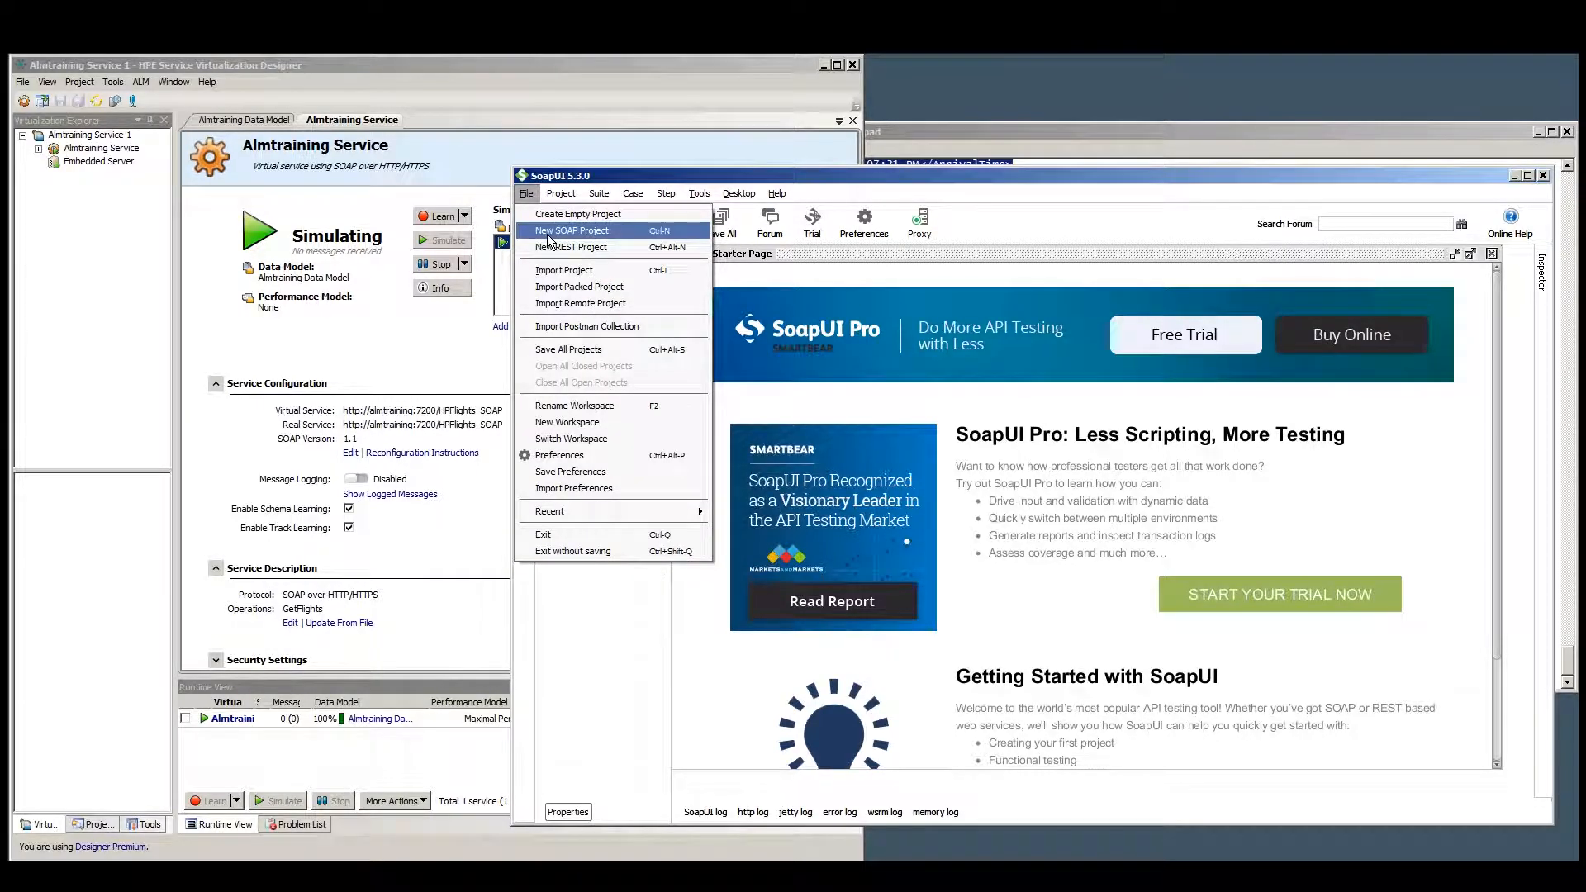
click(548, 232)
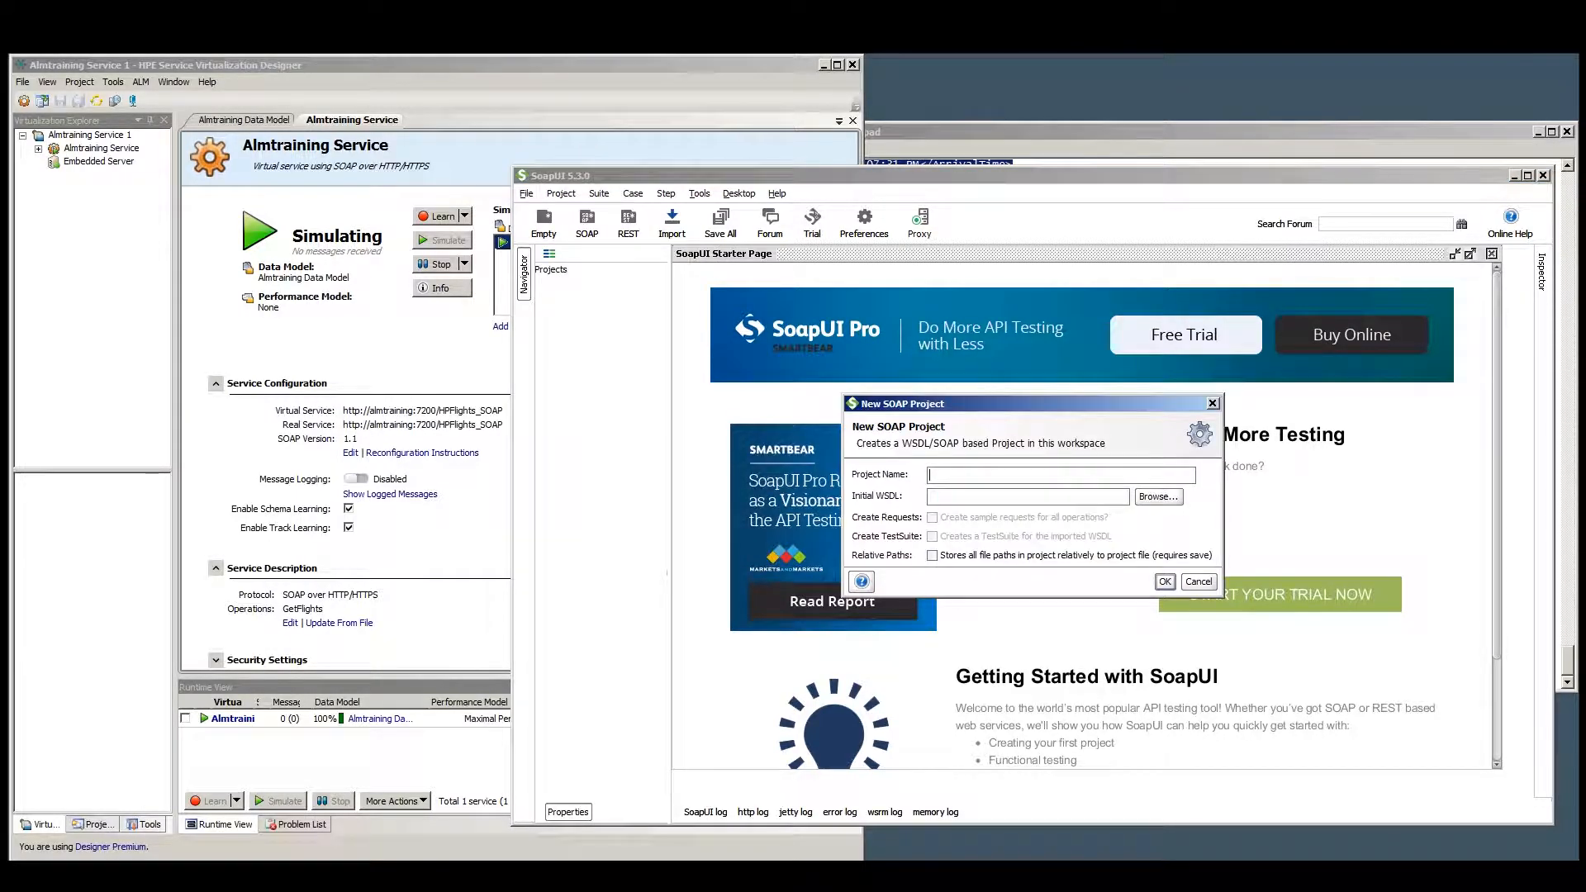
text(SOAP Test)
key(ctrl+v)
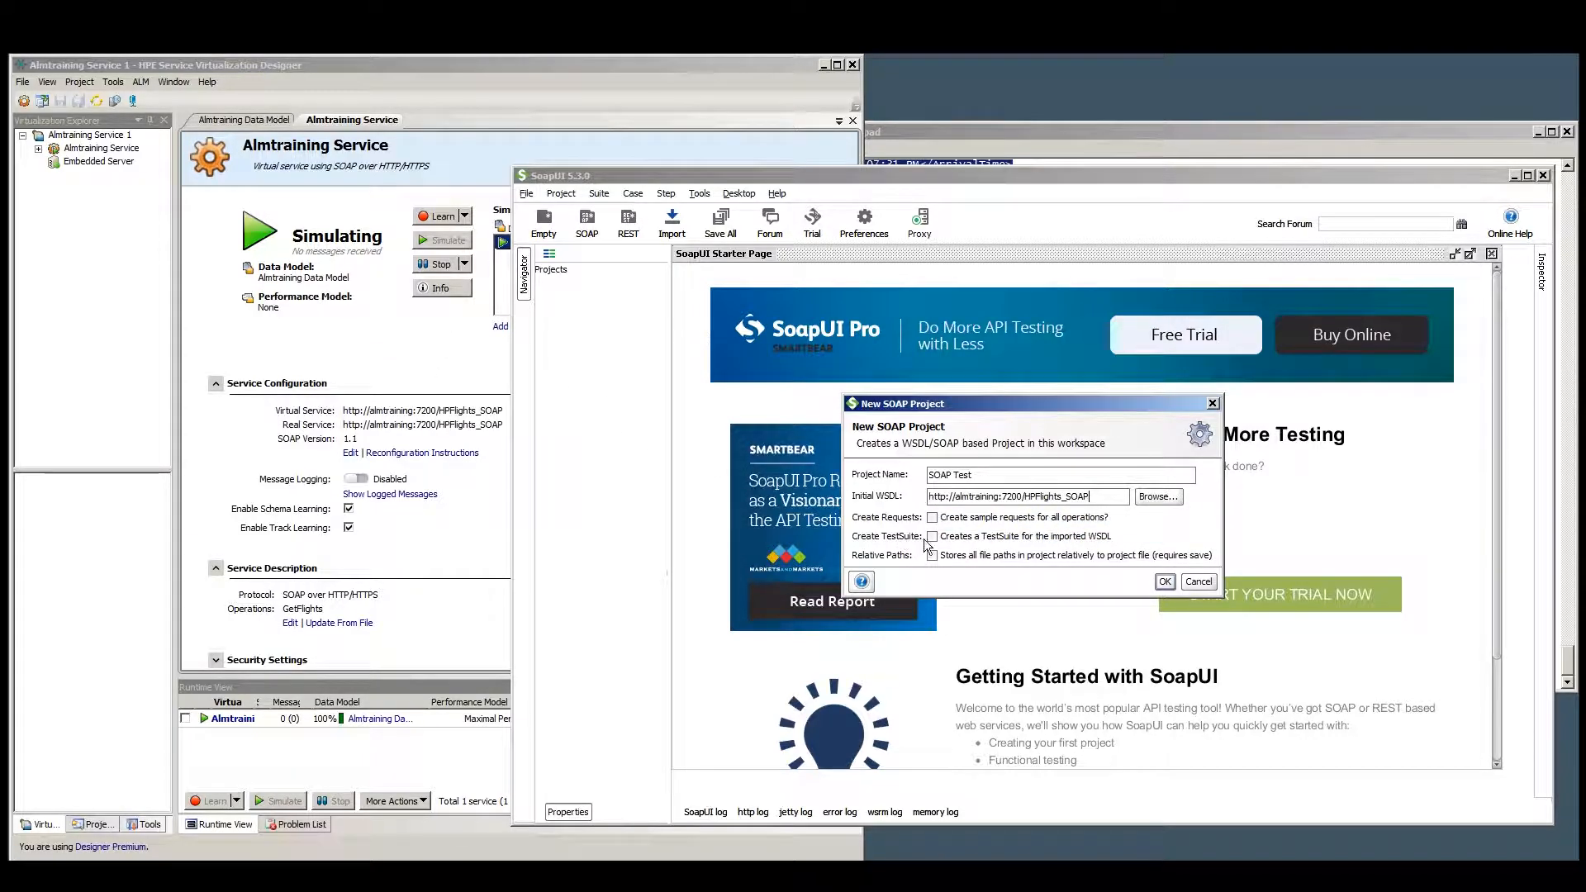
click(1164, 581)
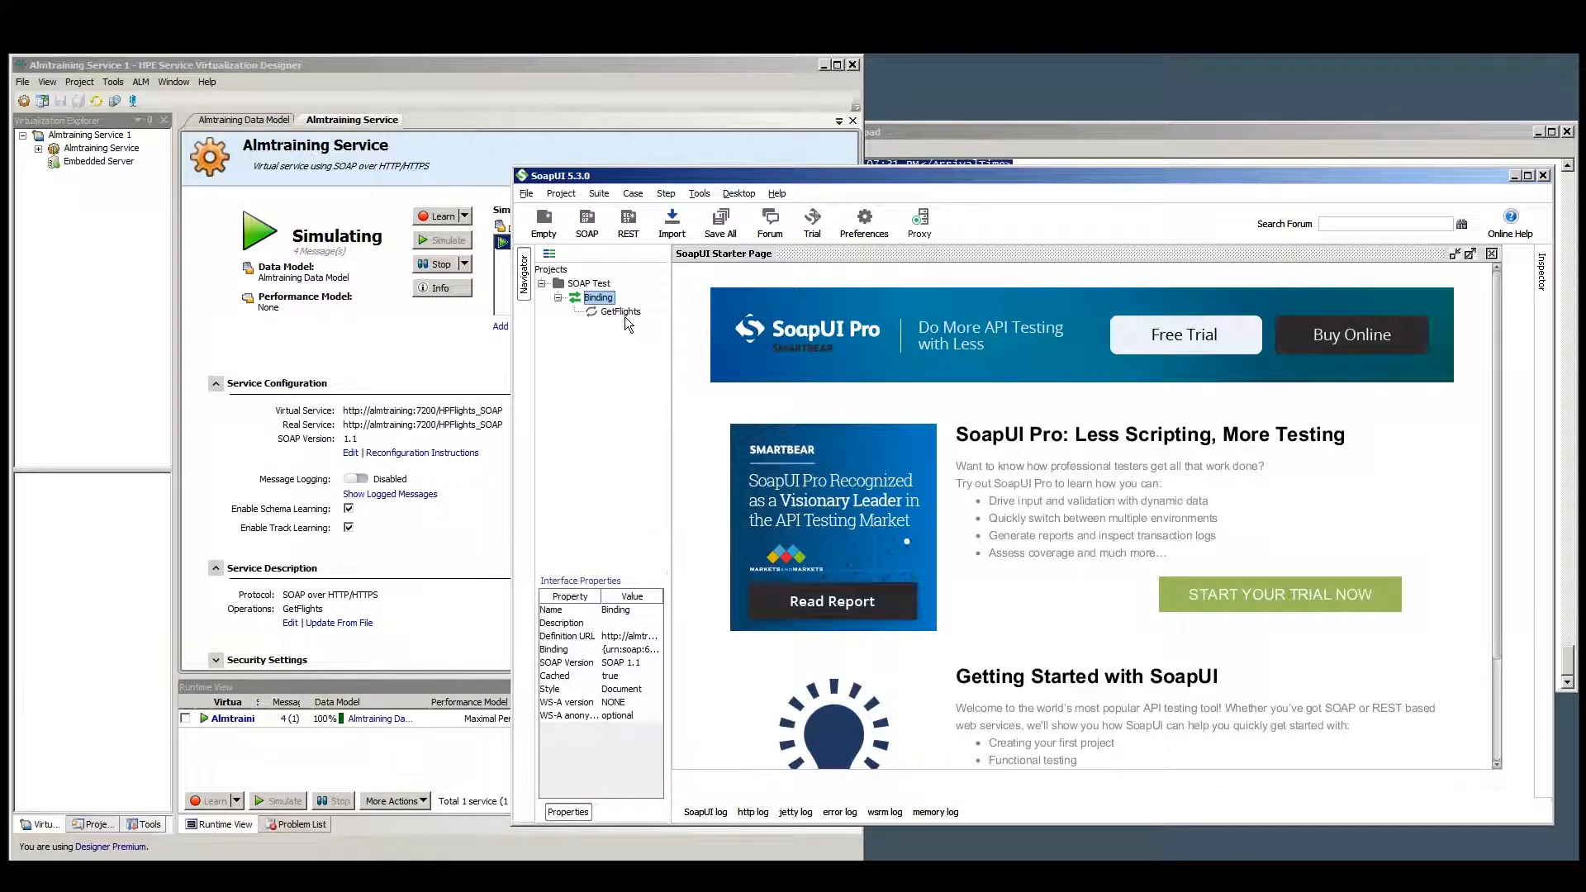
Create a new request named Request 1 for the GetFlights operation and submit it to the virtual endpoint.
click(619, 312)
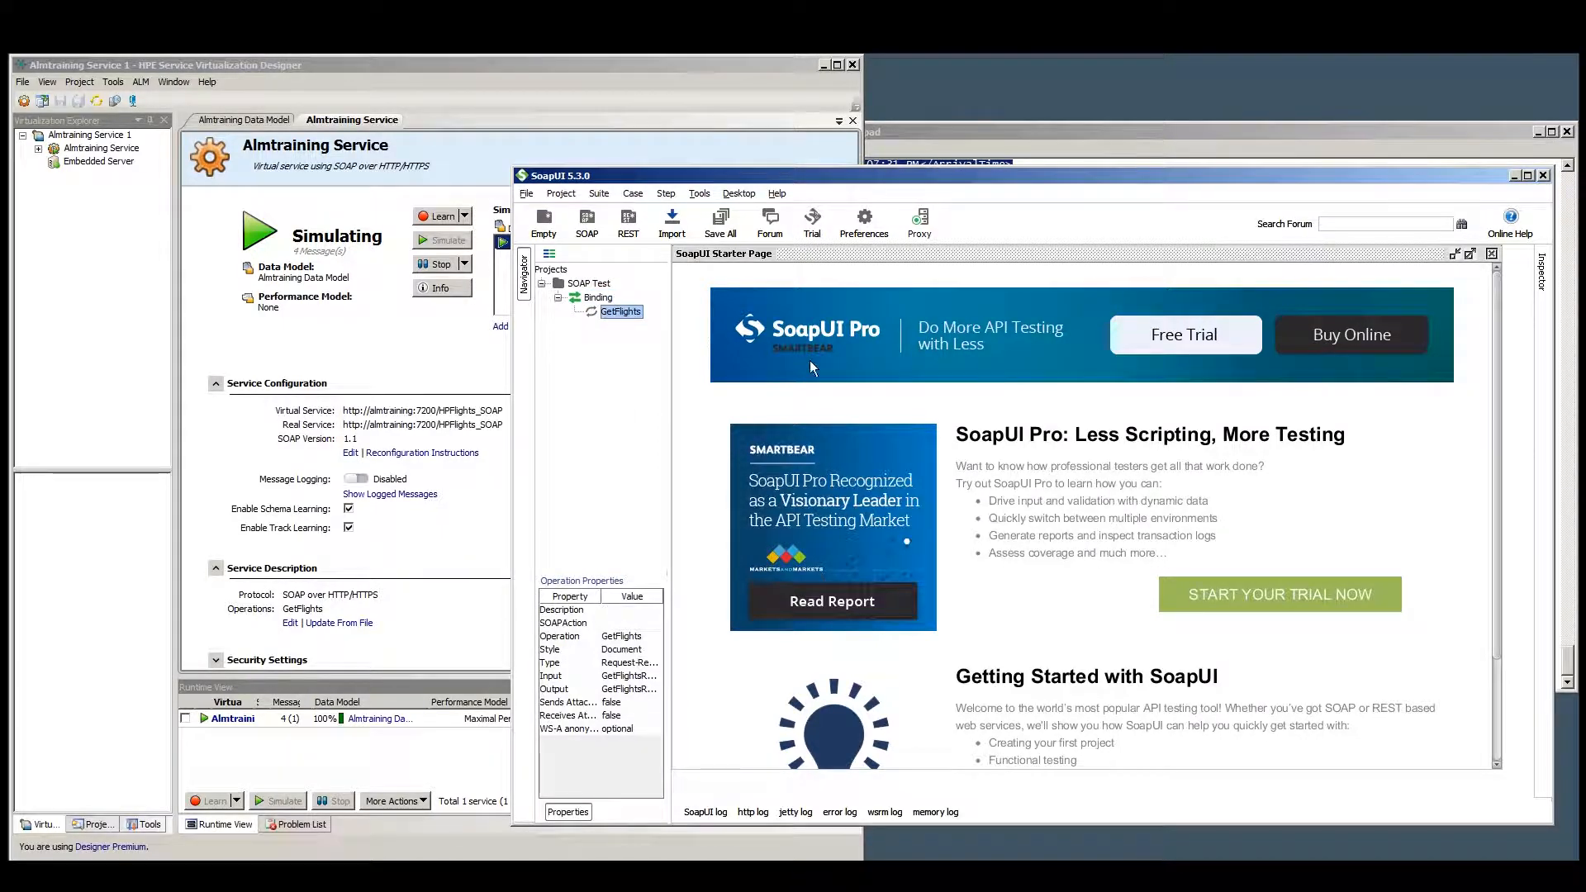
right_click(627, 315)
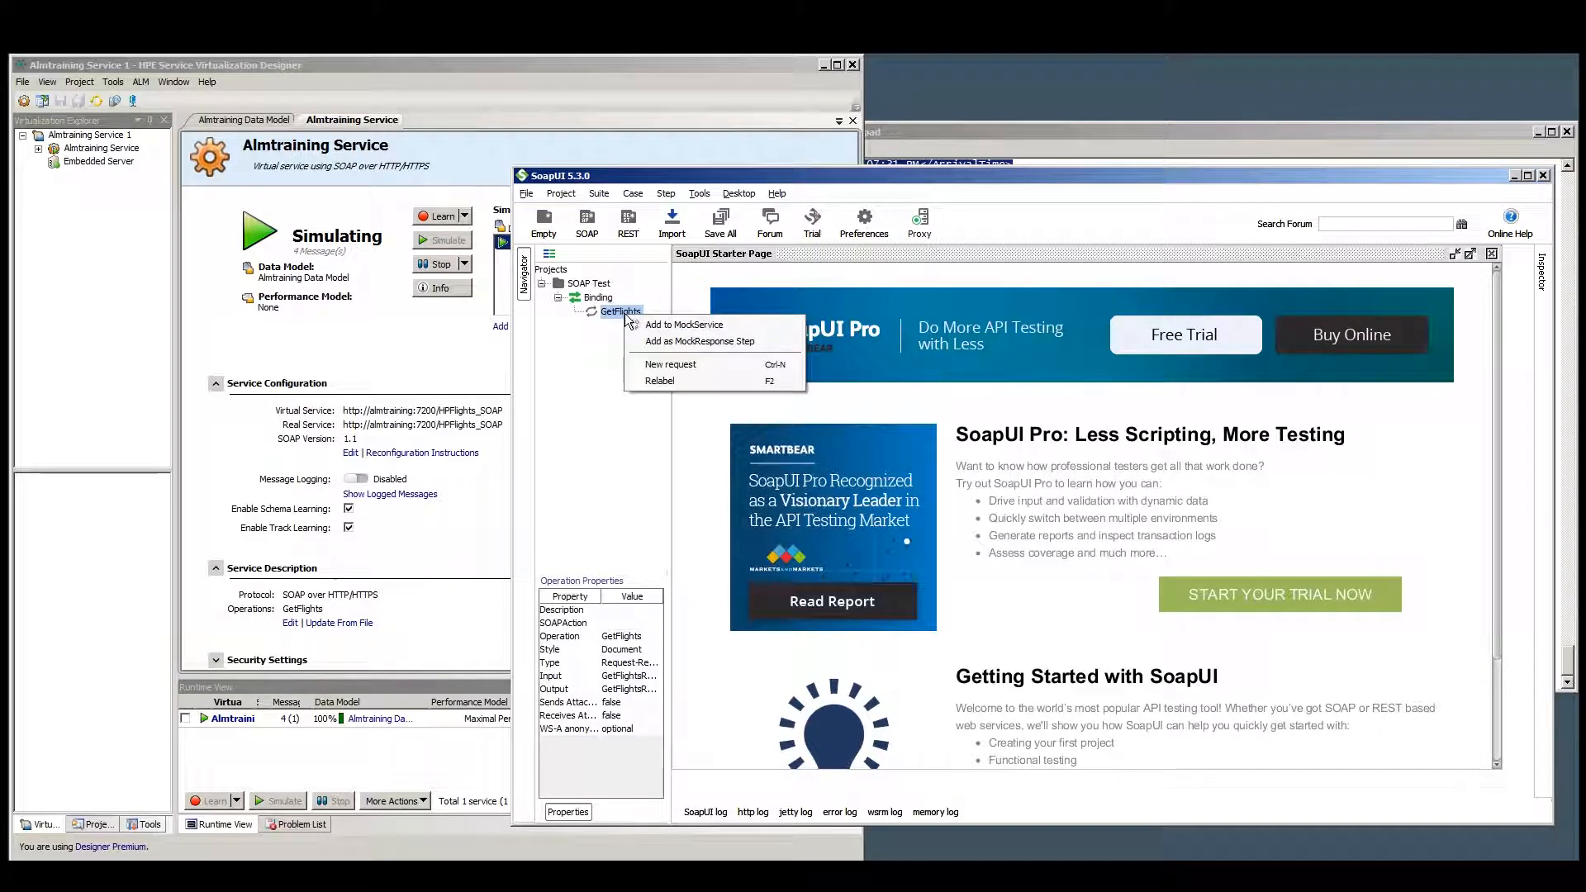
click(669, 361)
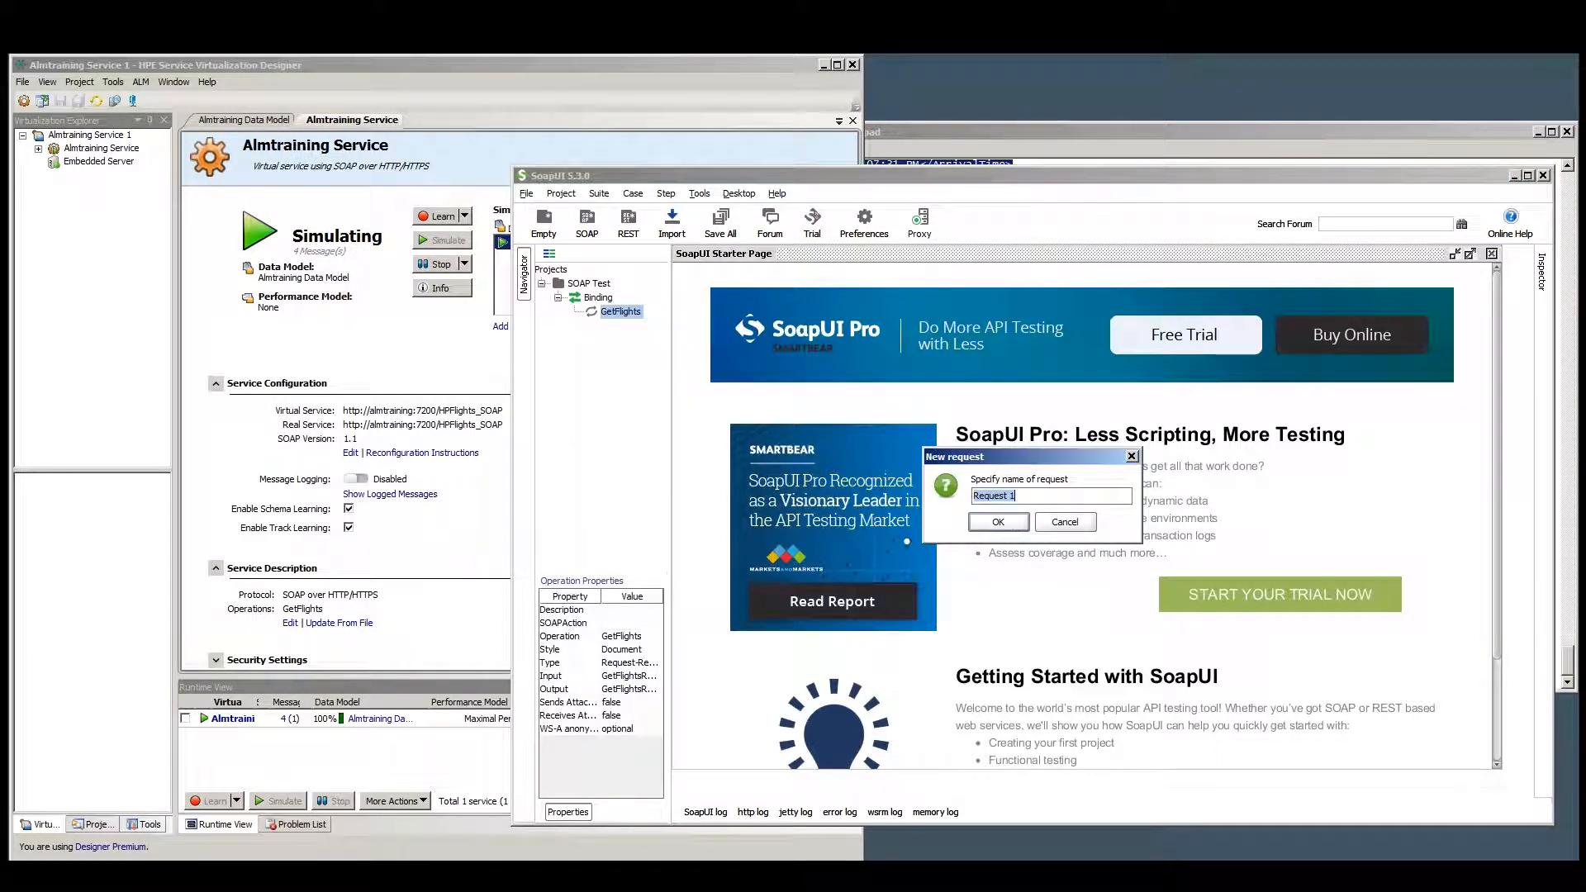
click(1010, 526)
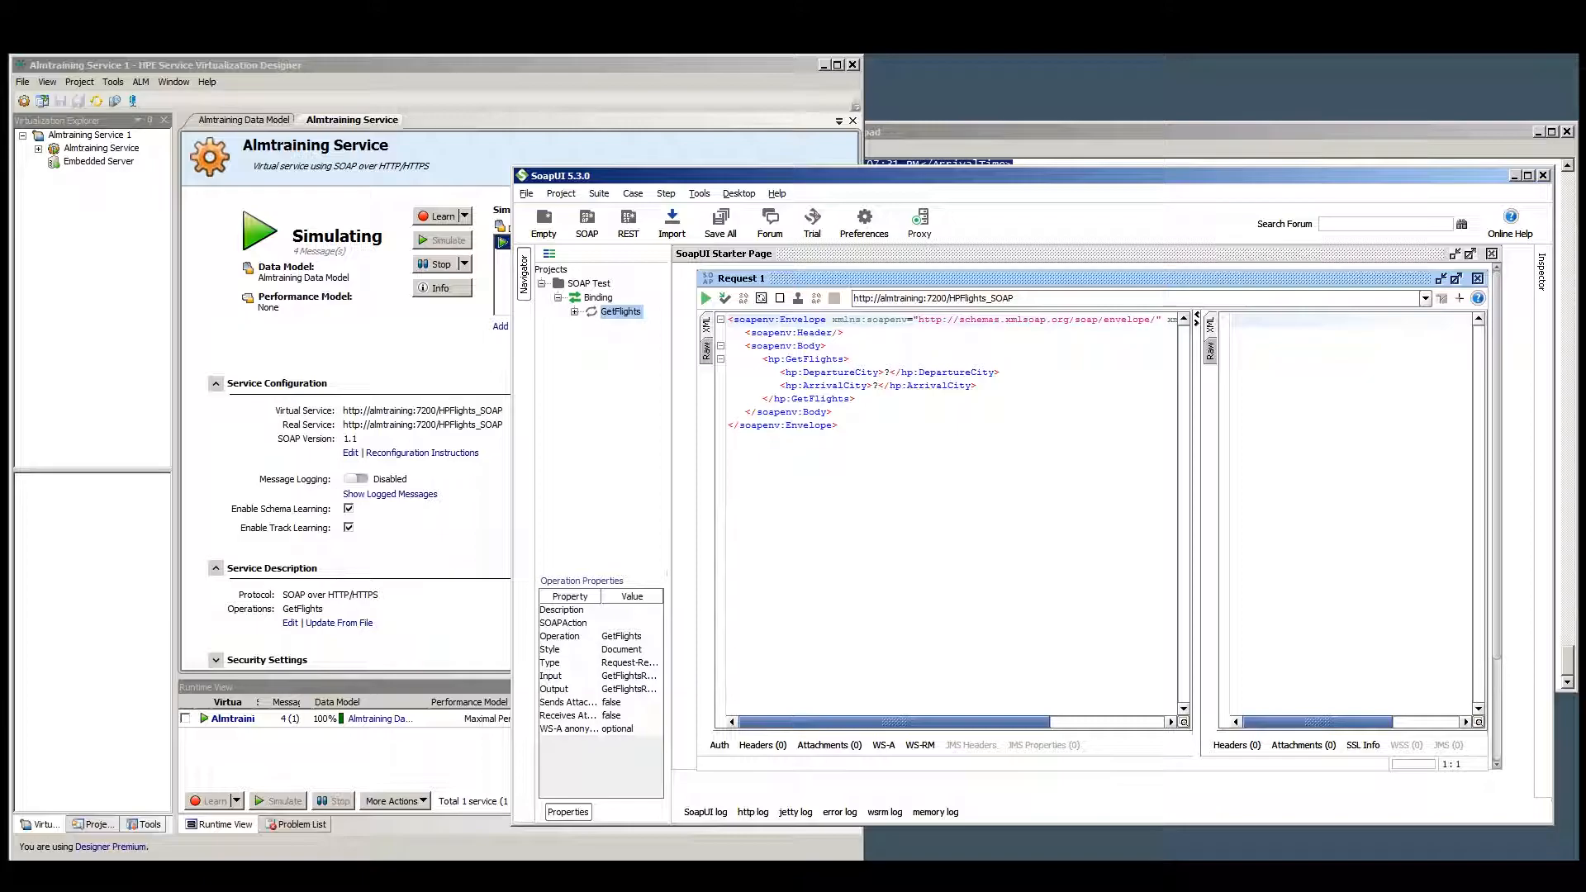
click(705, 297)
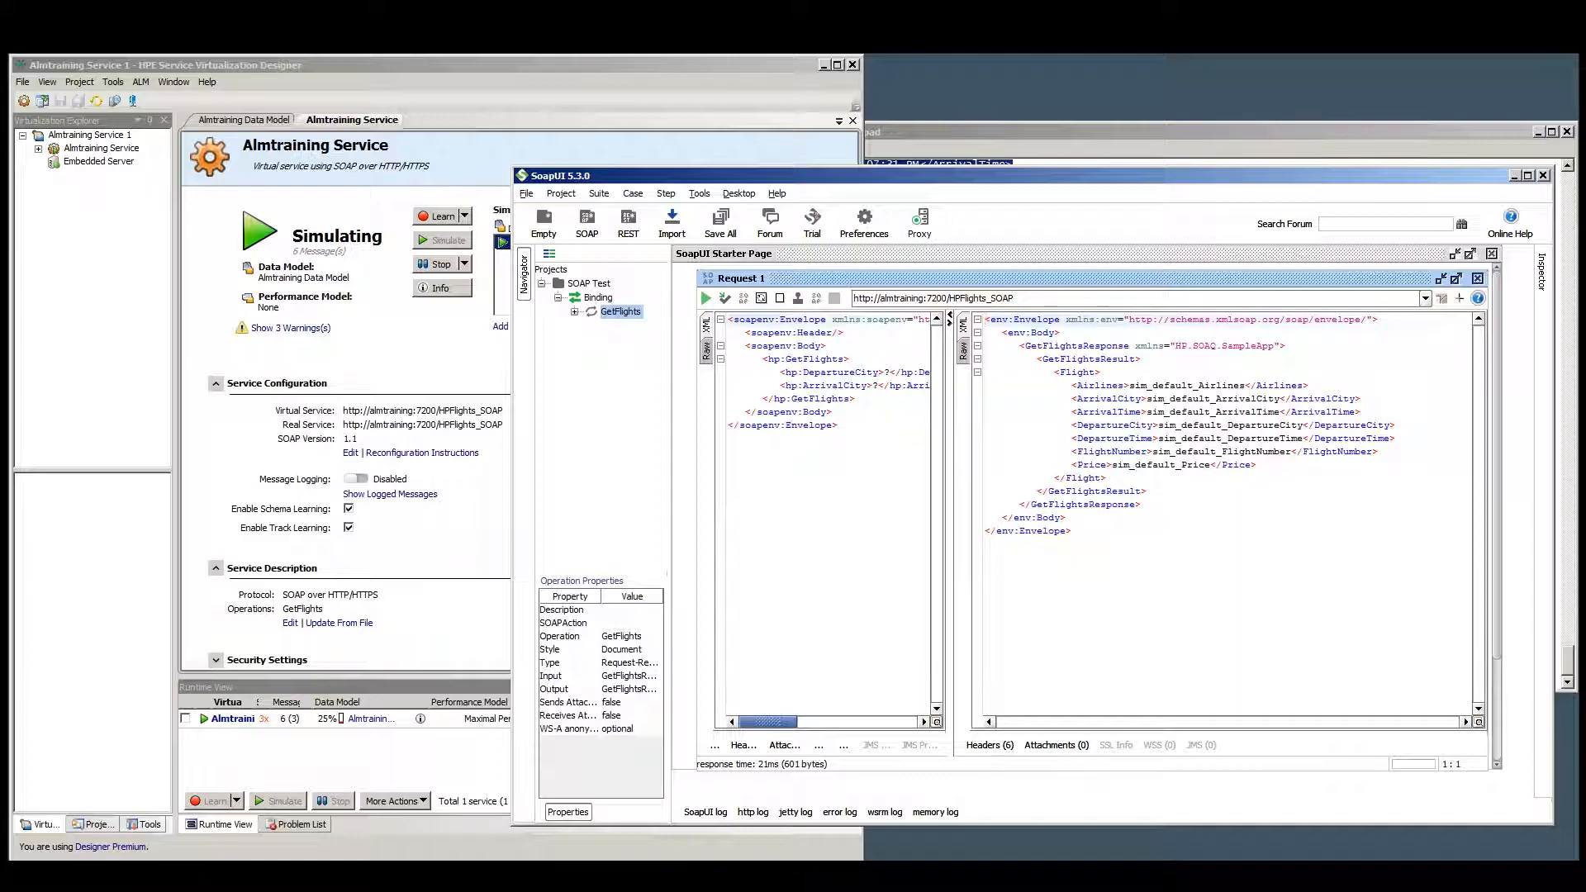
Set the request's DepartureCity to Denver and ArrivalCity to Los Angeles, then submit it again.
drag(950, 422, 1015, 425)
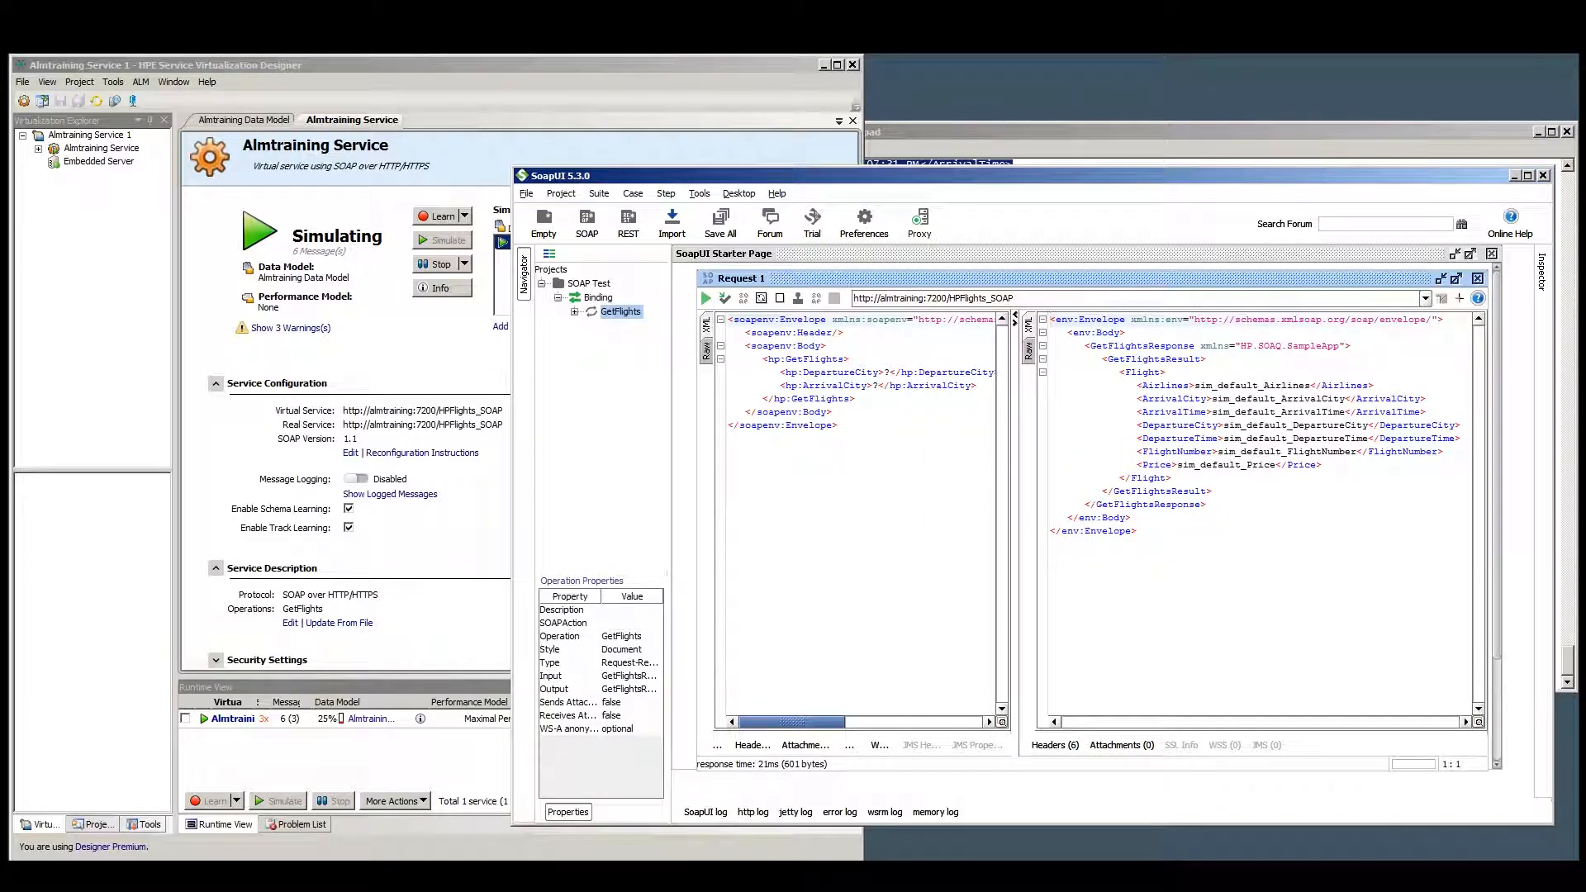
drag(1015, 408, 1086, 409)
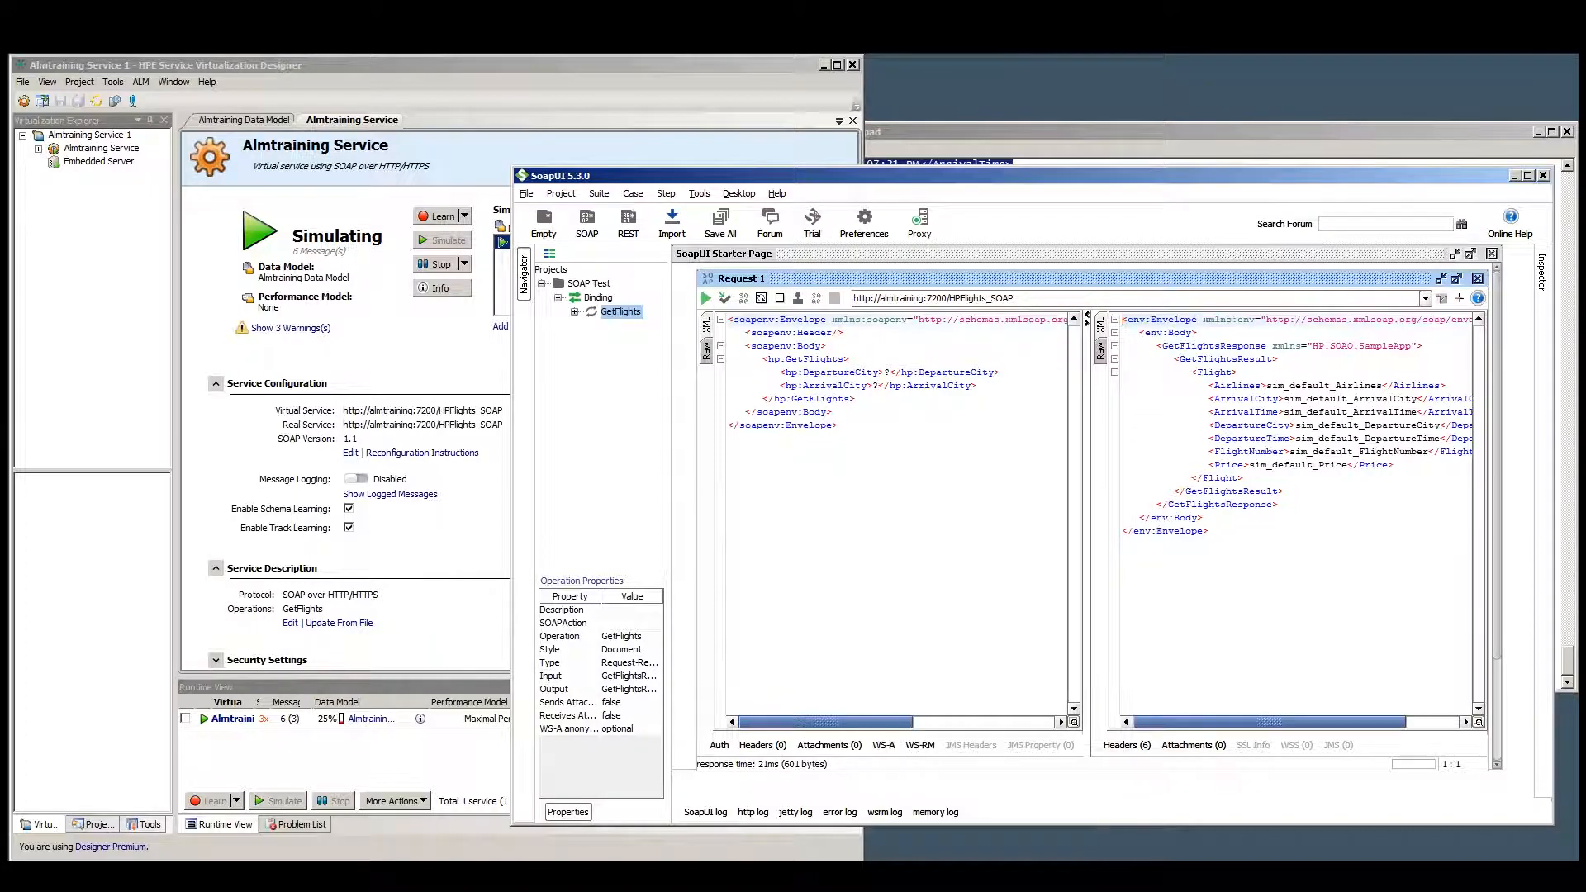
double_click(886, 373)
text(Denver)
click(874, 386)
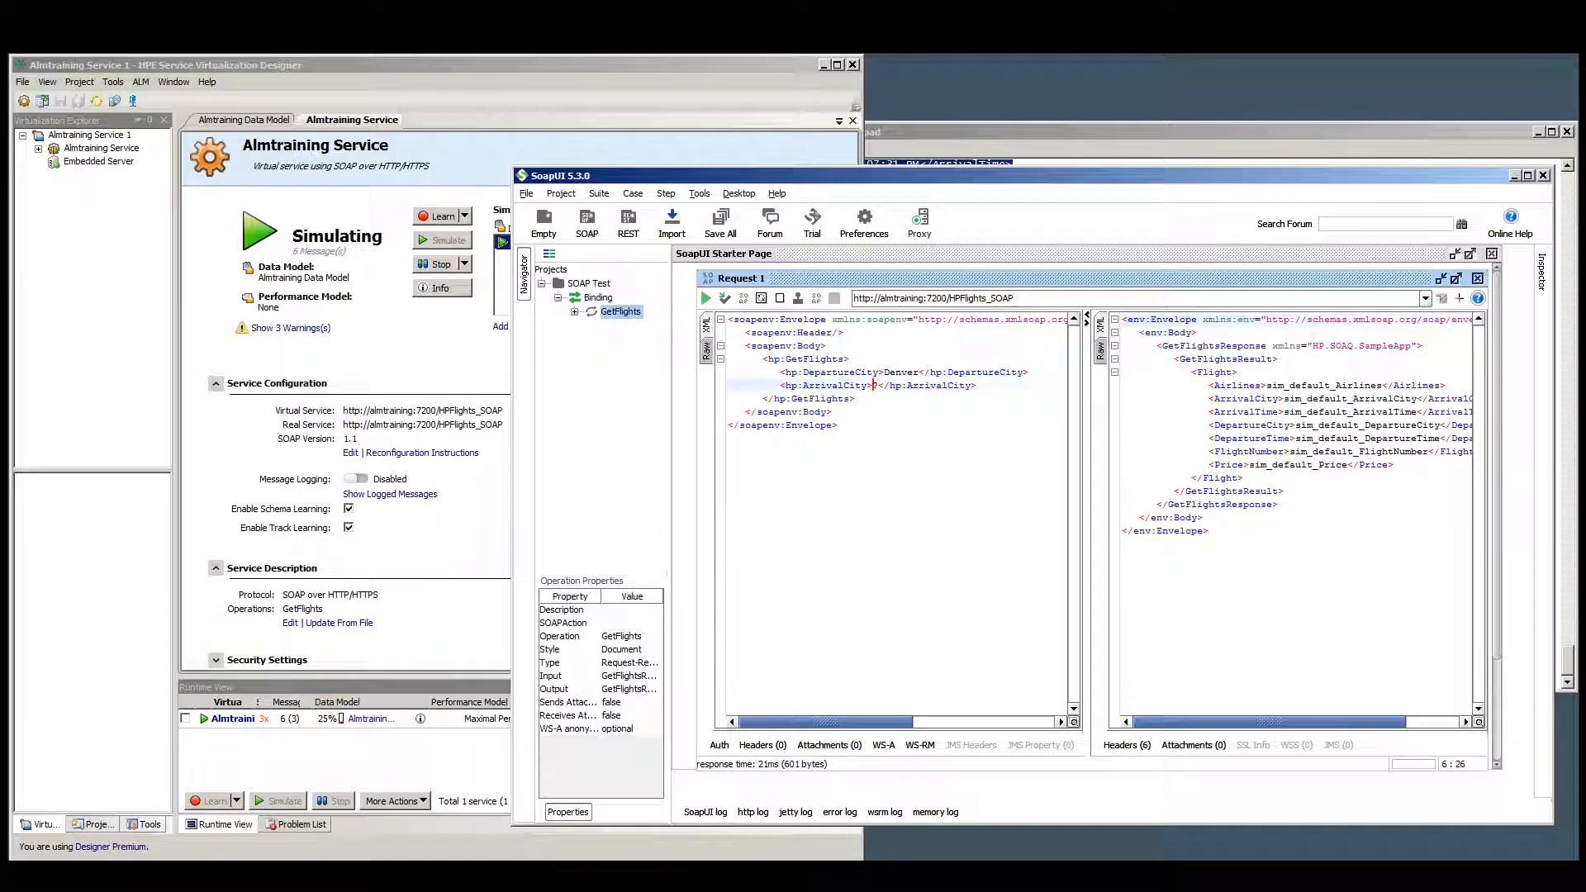
text(Los Angeles)
click(706, 298)
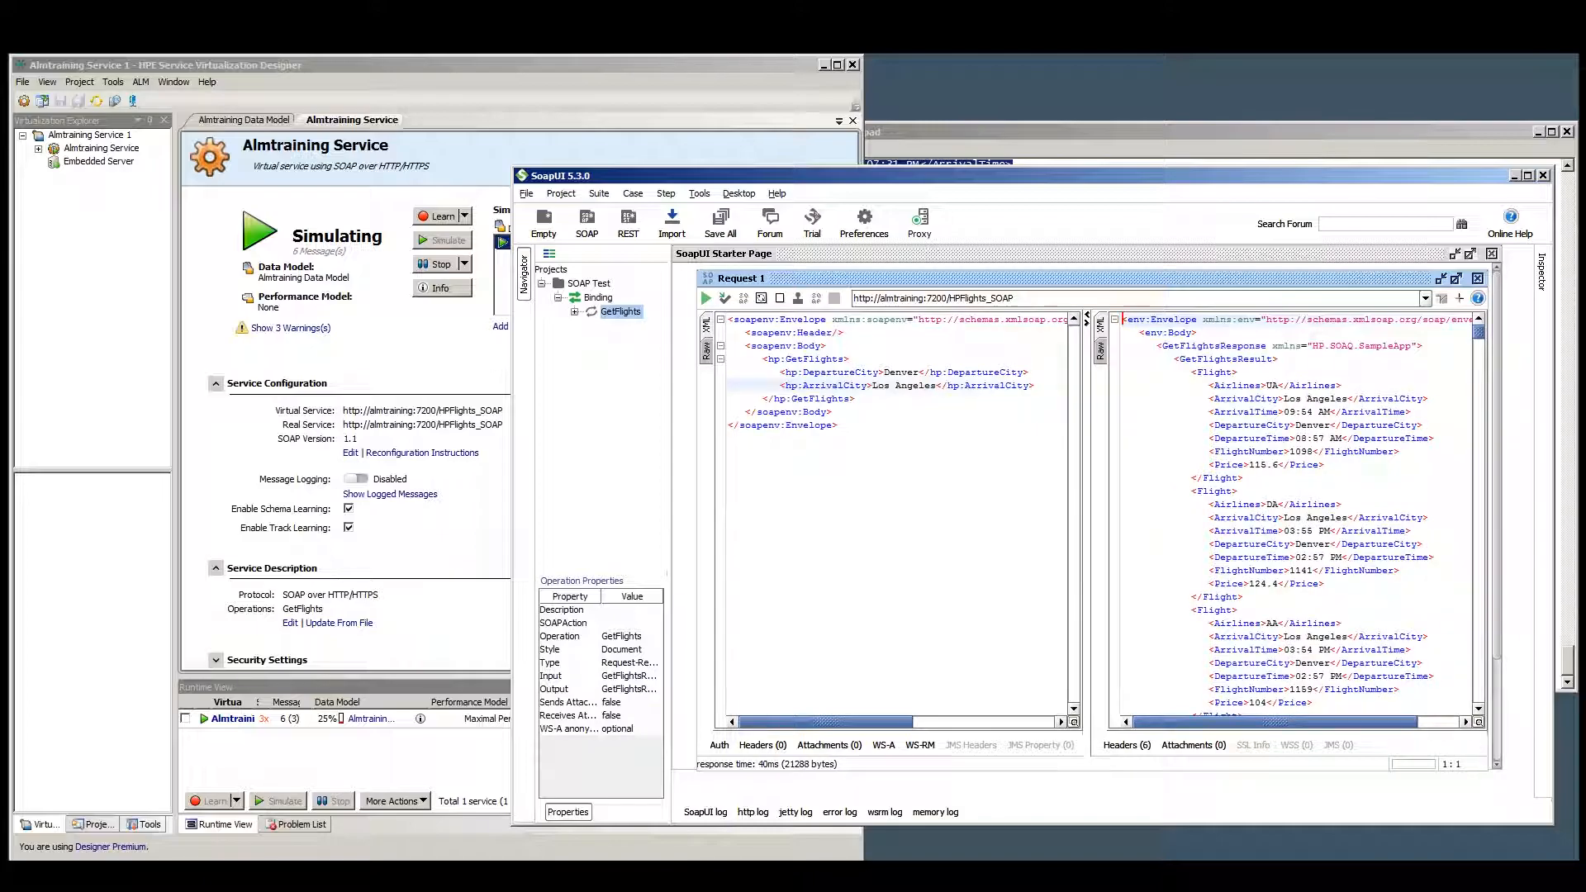
mouse_move(1479, 338)
mouse_down()
mouse_move(1478, 669)
mouse_move(1478, 330)
mouse_up()
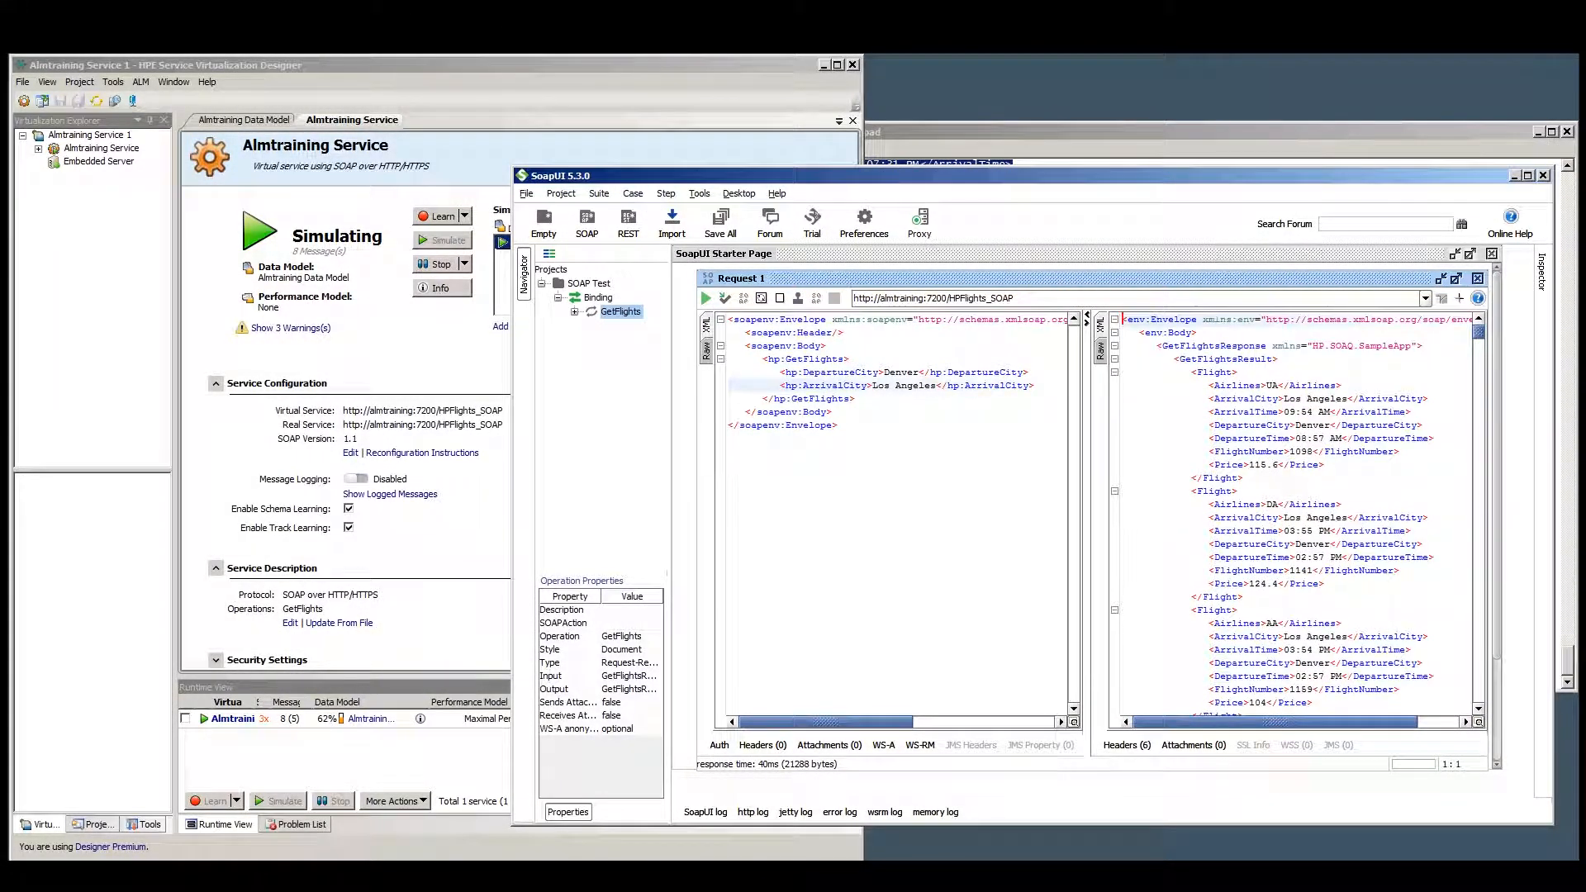